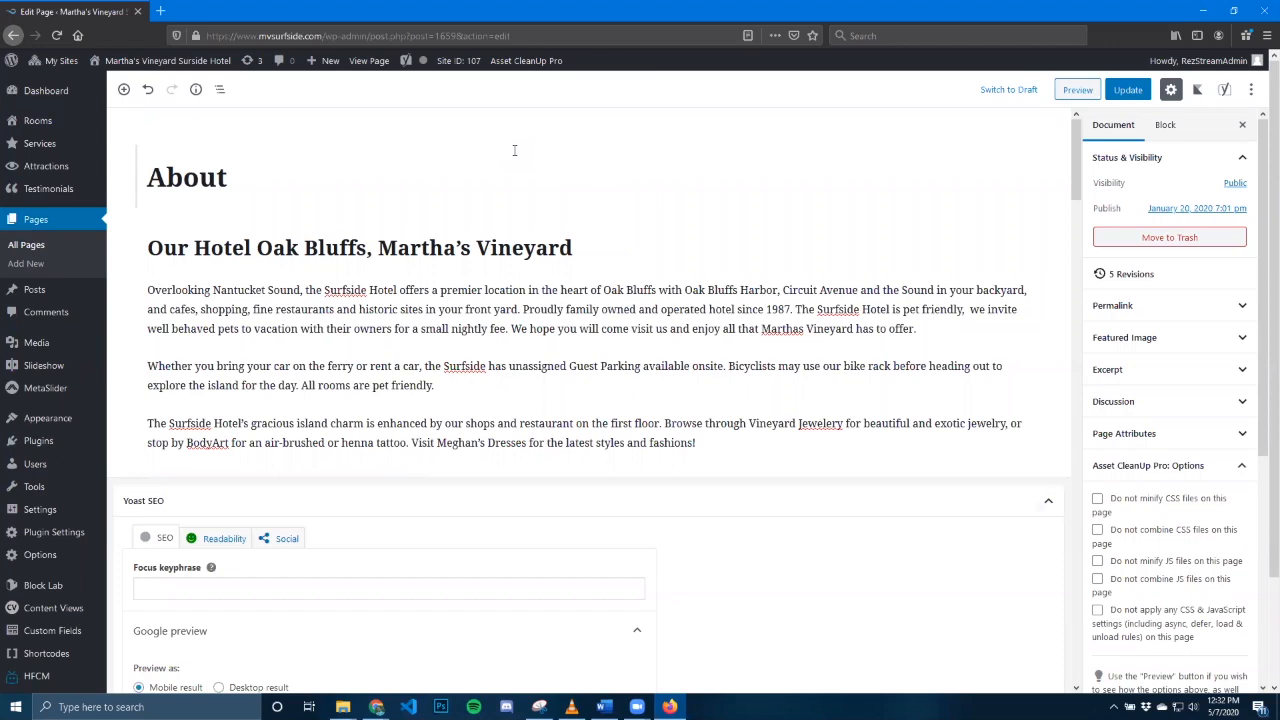
Examine the About page's title, heading and paragraph blocks, including the block settings and the heading's text colour options
left_click(290, 182)
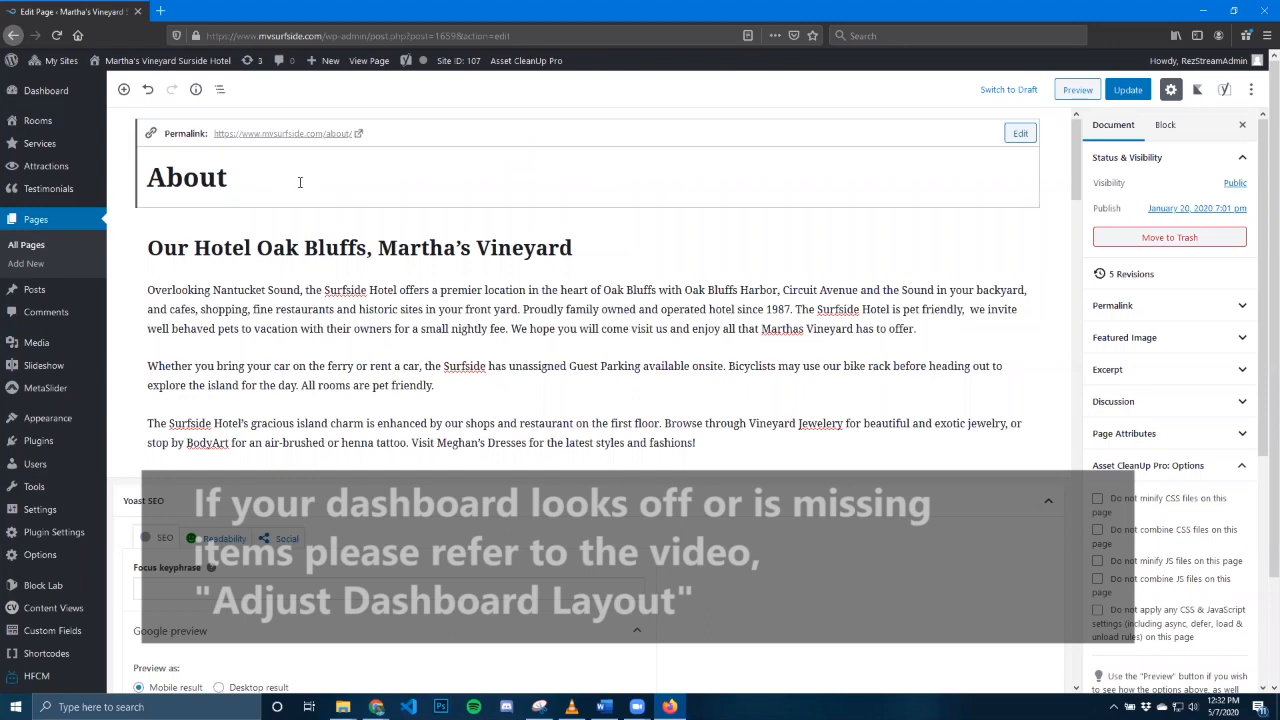
left_click(445, 250)
left_click(465, 309)
left_click(411, 389)
left_click(424, 438)
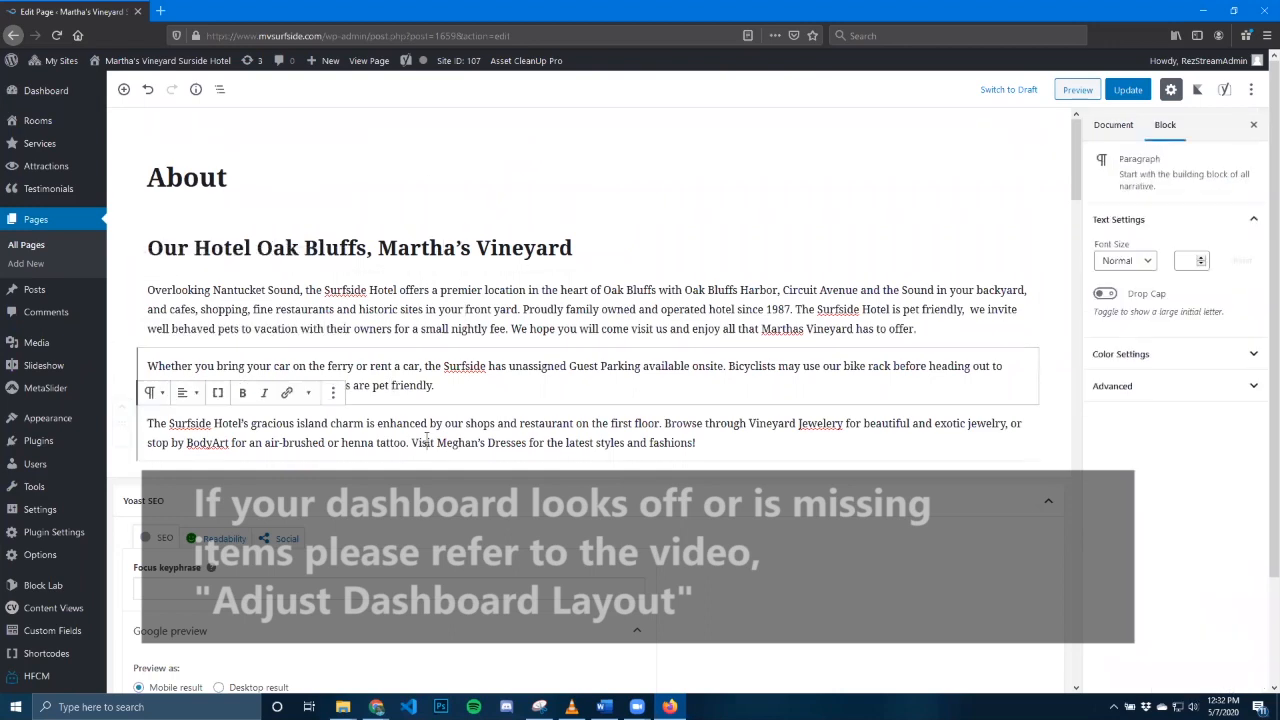
left_click(379, 303)
left_click(378, 248)
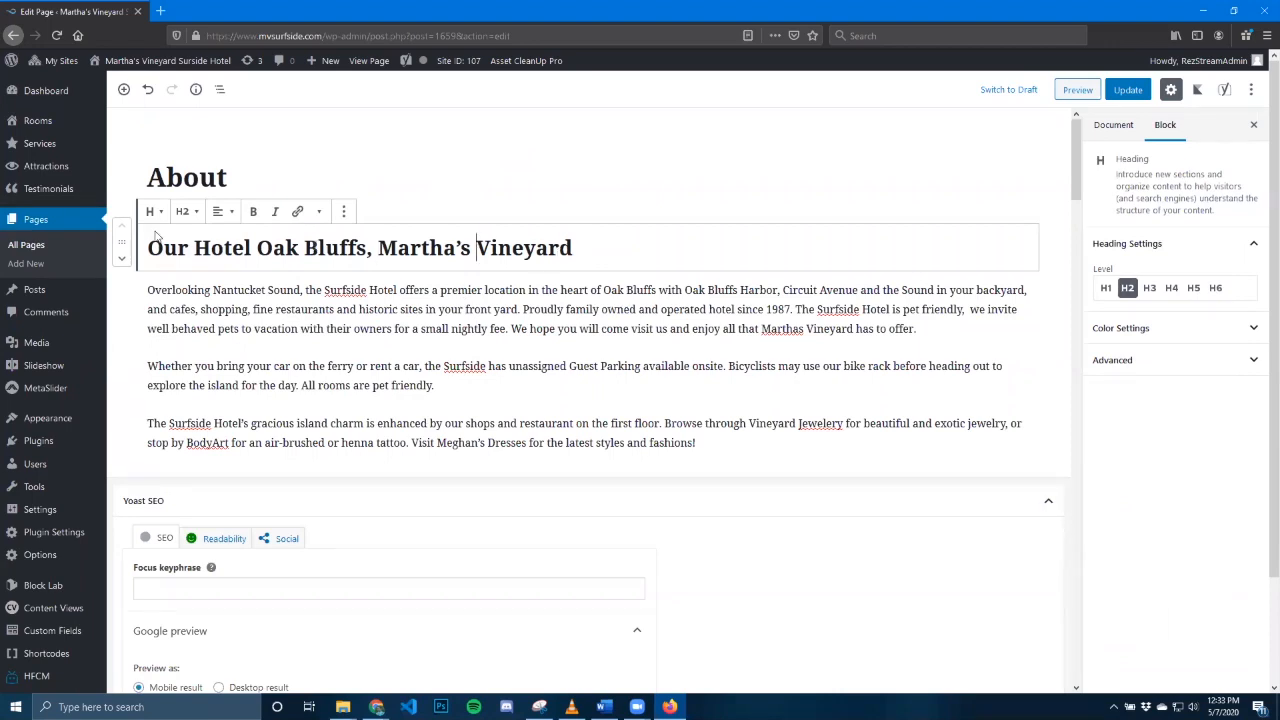
double_click(1128, 158)
left_click(491, 245)
left_click(1233, 327)
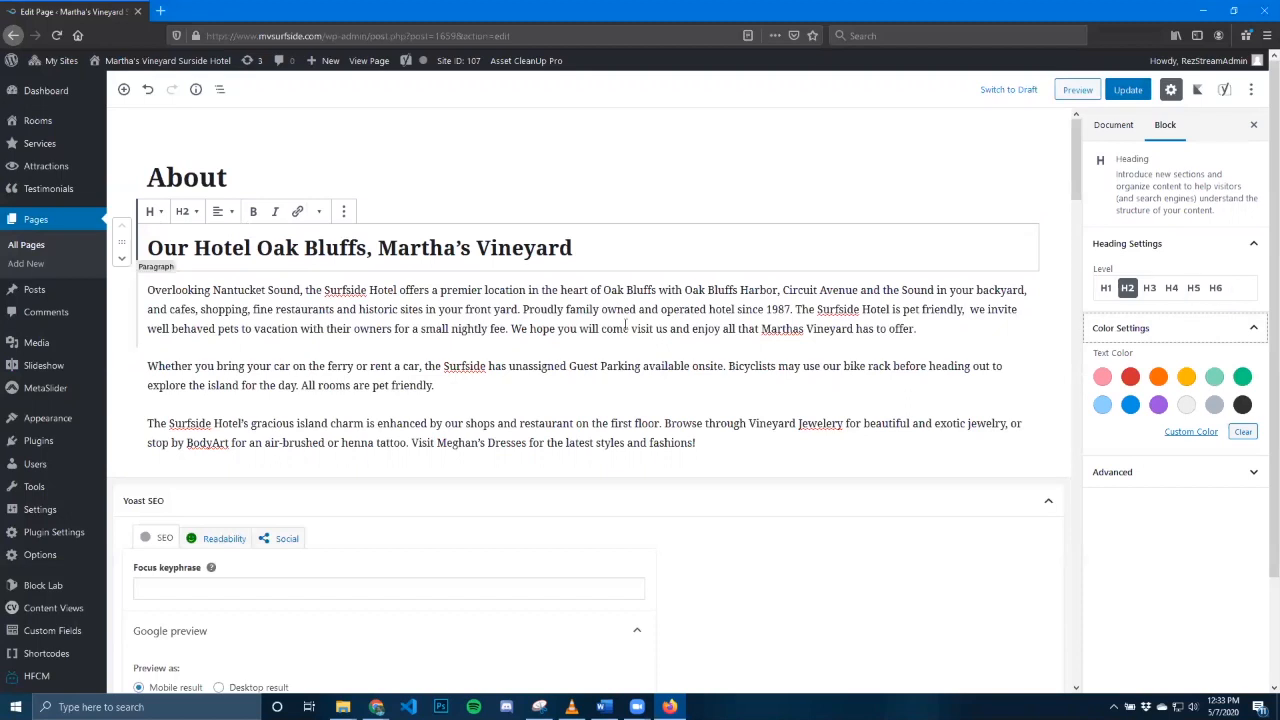
Insert the sentence "This is some new text." before "Proudly family owned" in the first paragraph
left_click(473, 308)
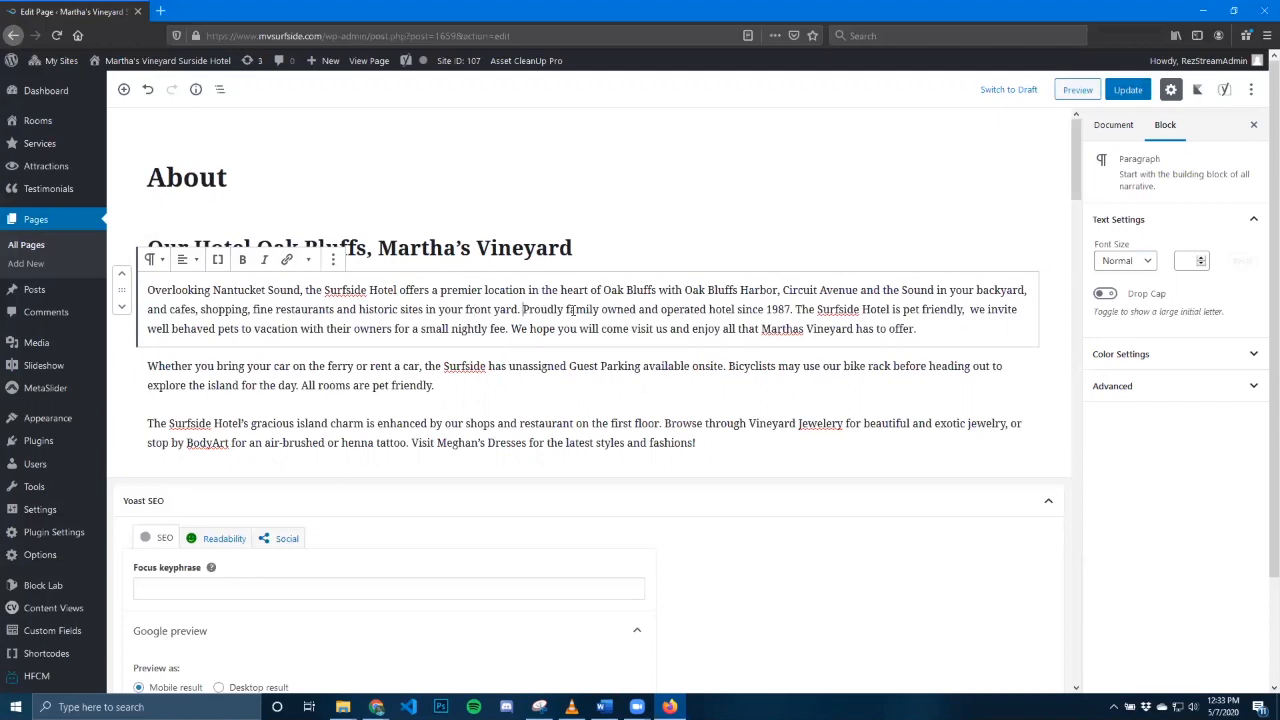
type("This is some new")
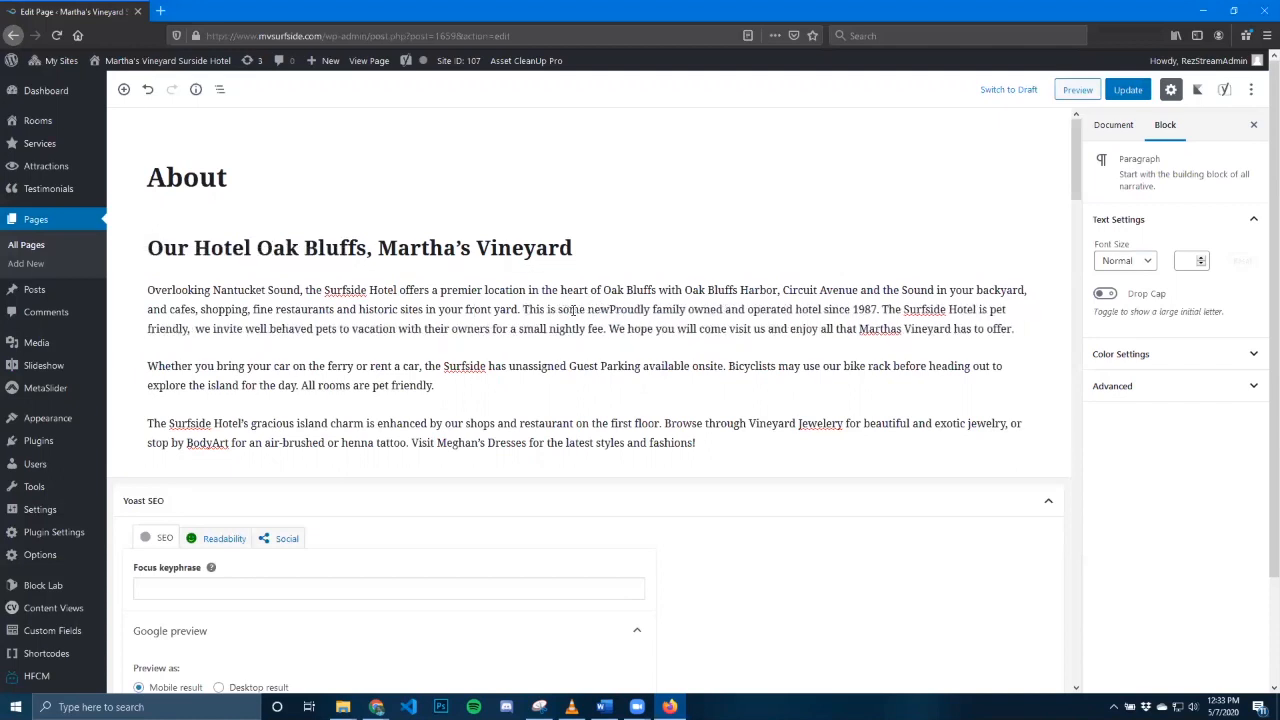
type(" text.")
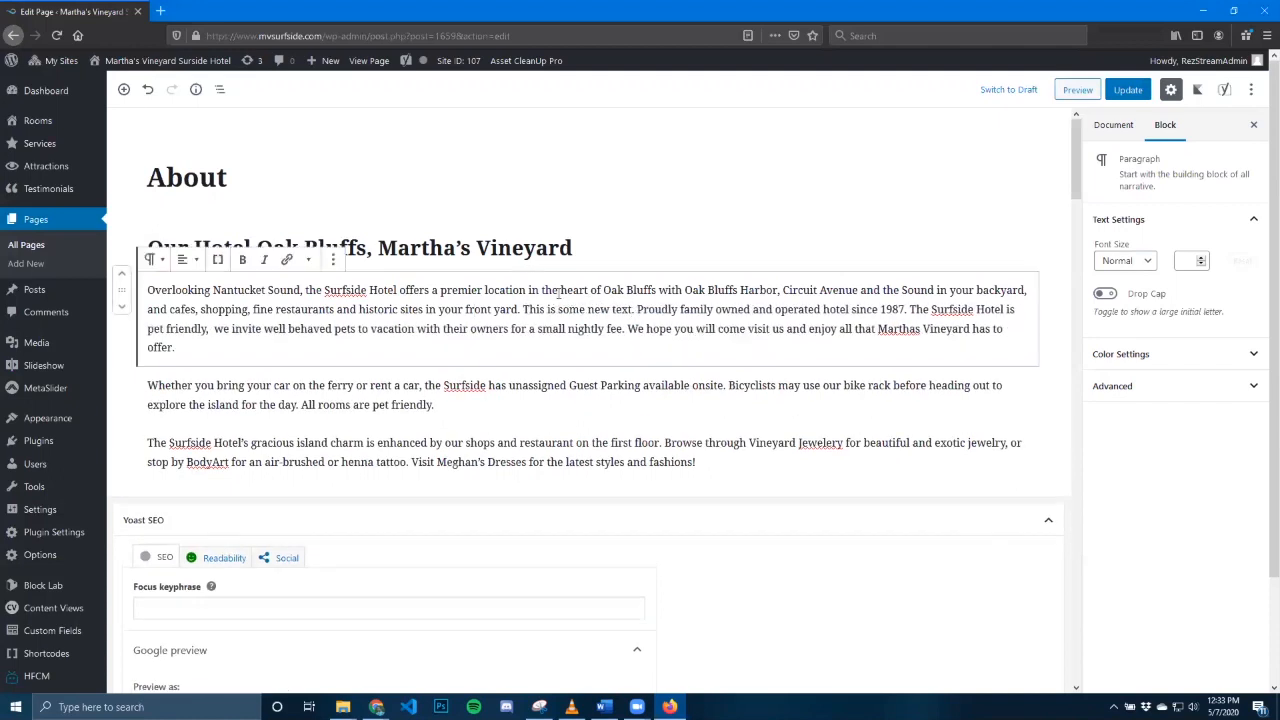
Format the sentence "This is some new text." in the first paragraph as bold and italic
left_click_drag(526, 315, 636, 310)
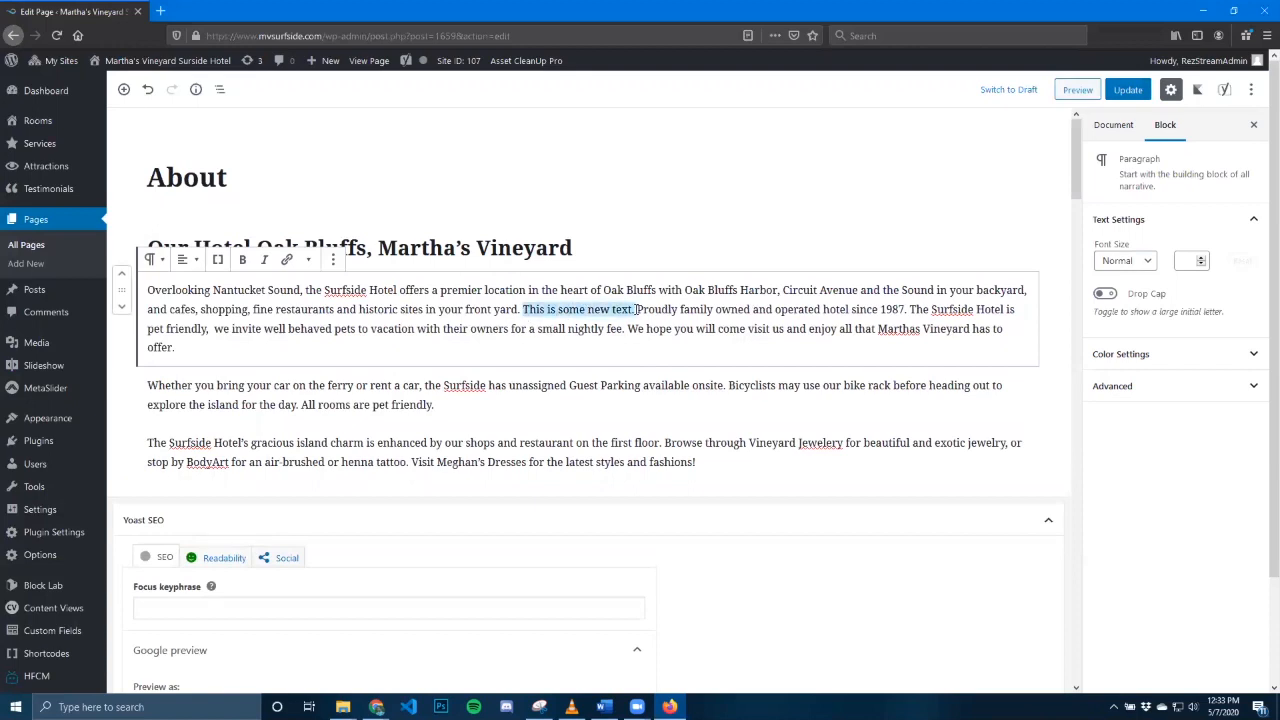
left_click(242, 260)
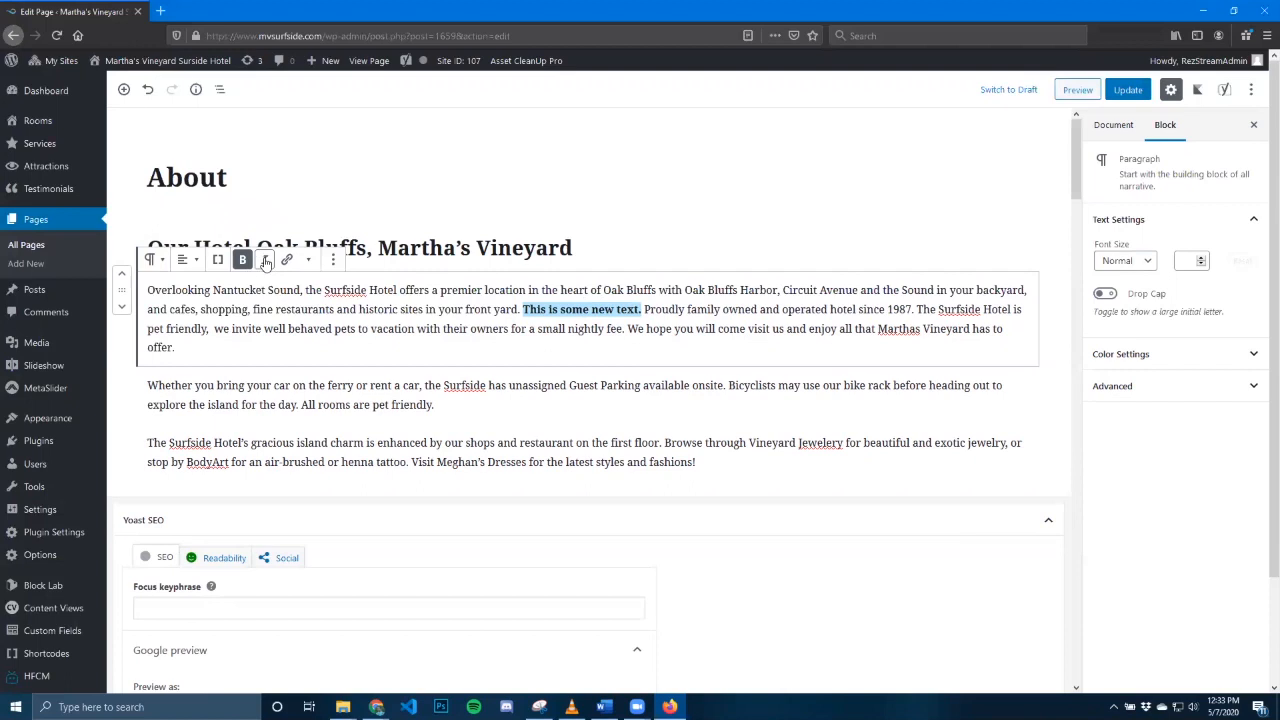
left_click(265, 260)
left_click(670, 310)
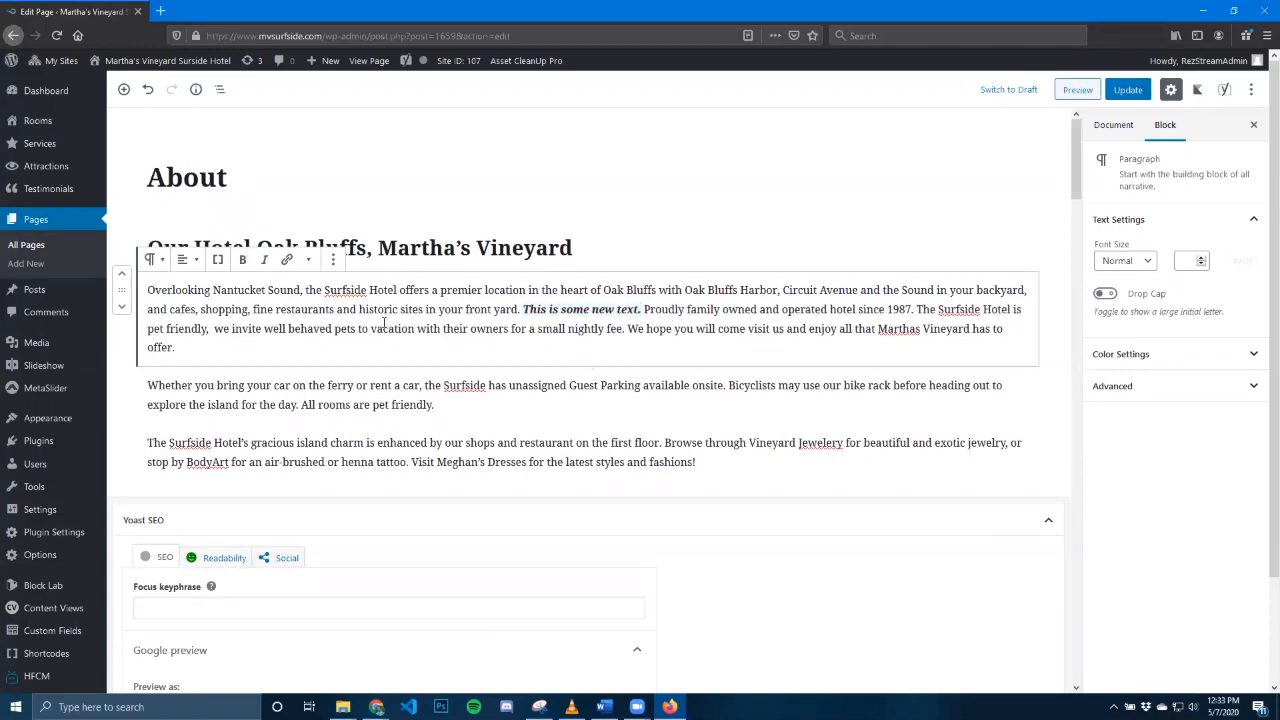
left_click_drag(371, 328, 468, 329)
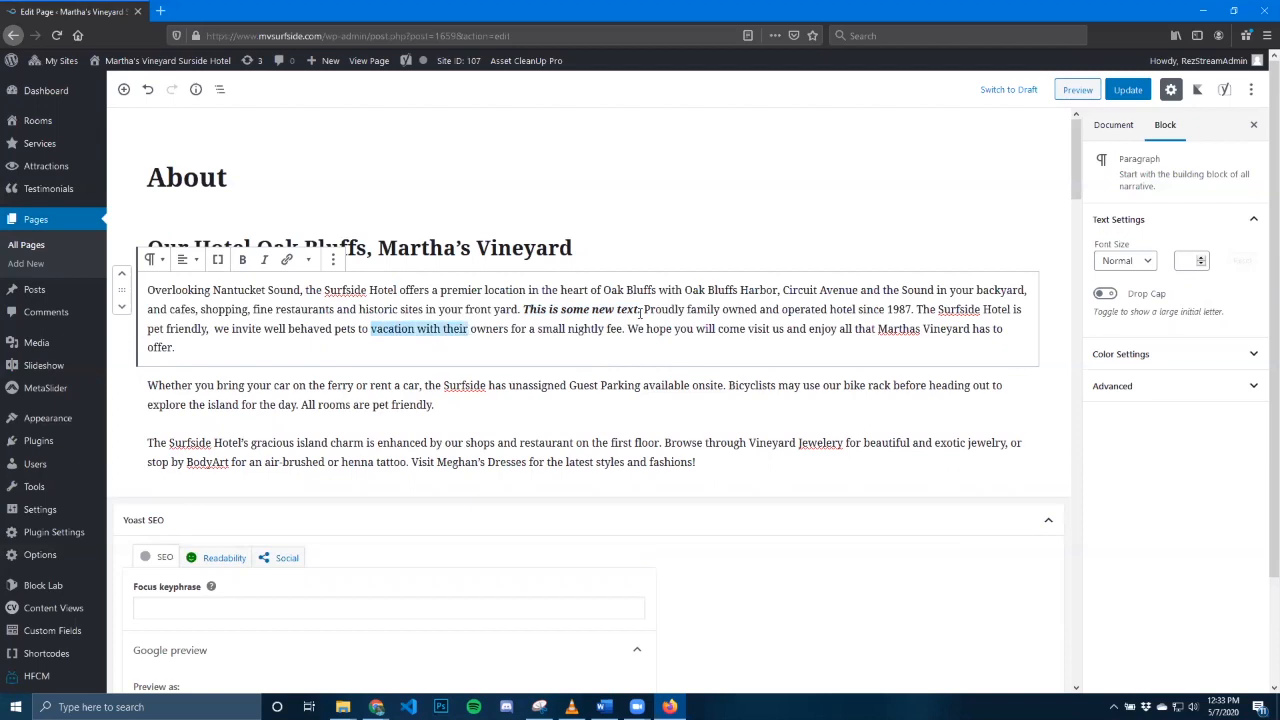
left_click(286, 259)
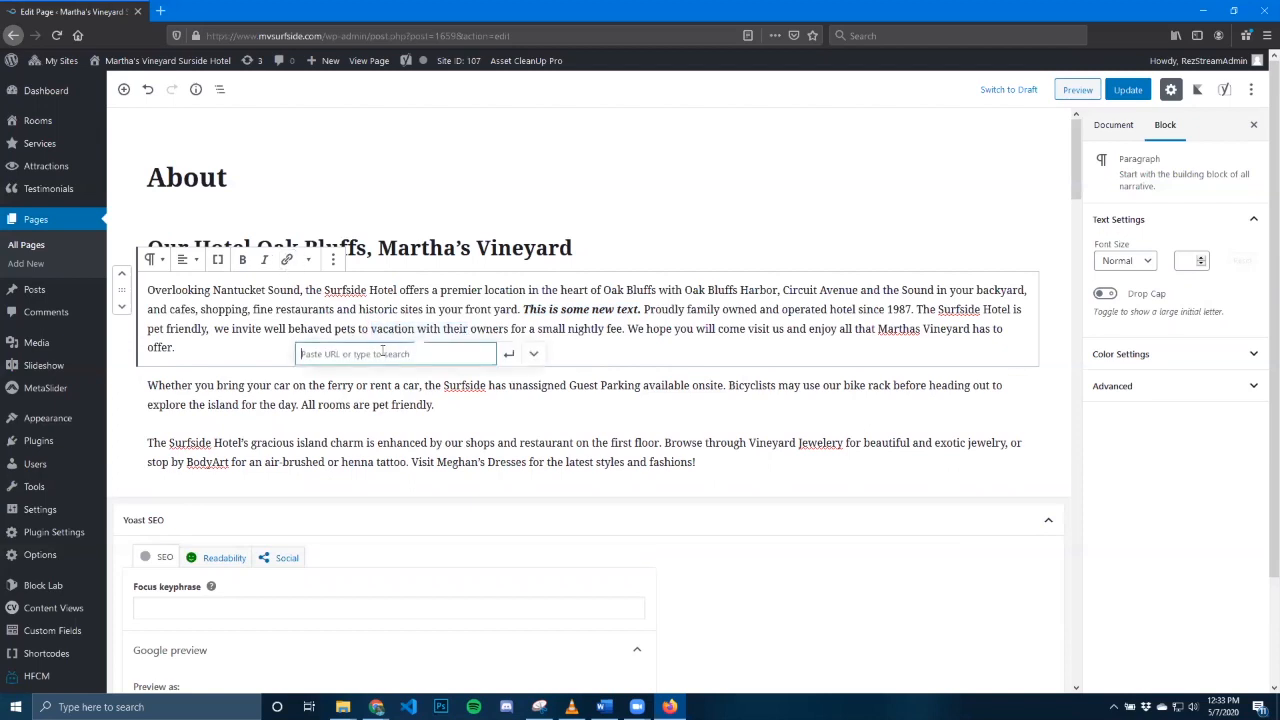
type("www.google.com")
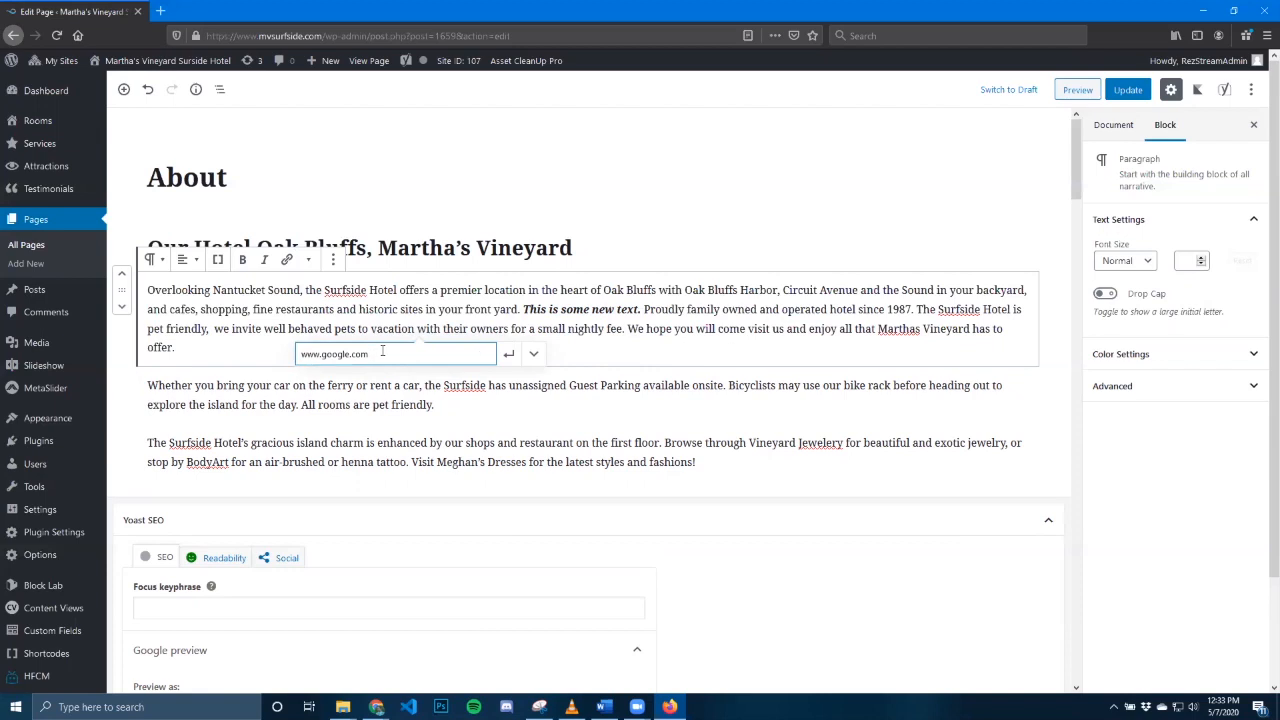
key("Return")
left_click(680, 328)
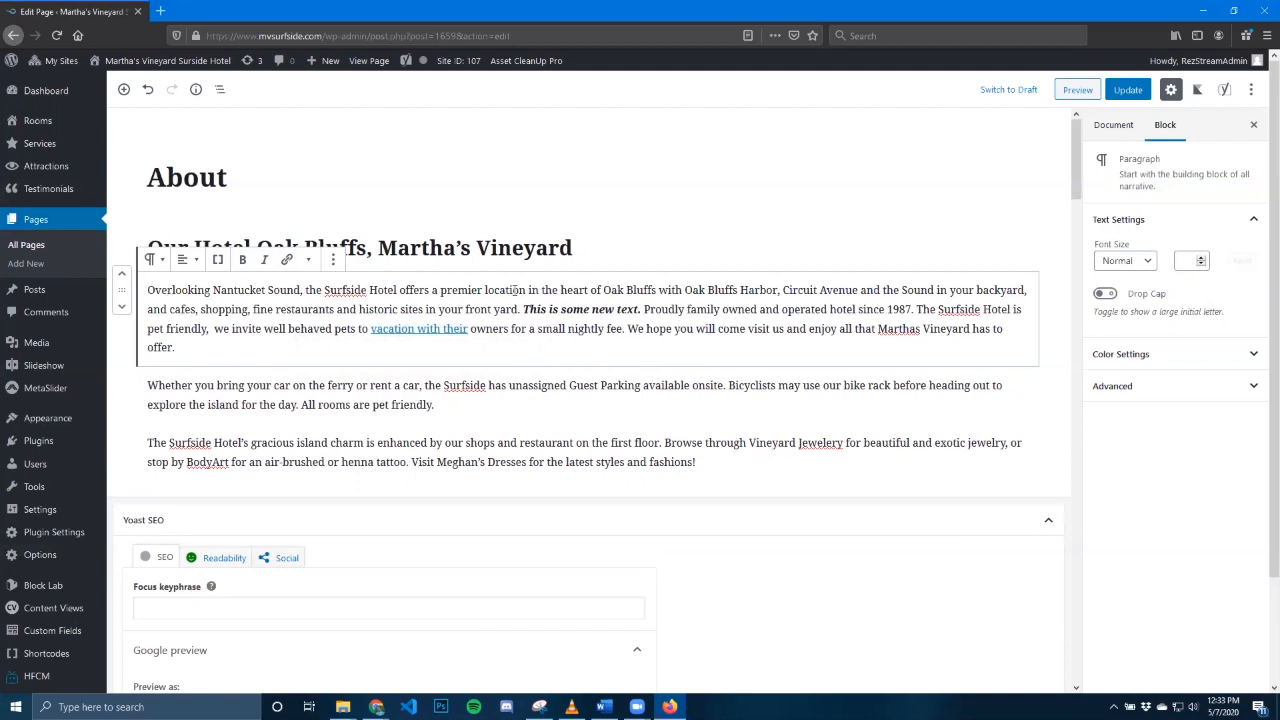
Undo the link in the first paragraph and remove bold and italic from "This is some new text."
left_click(148, 90)
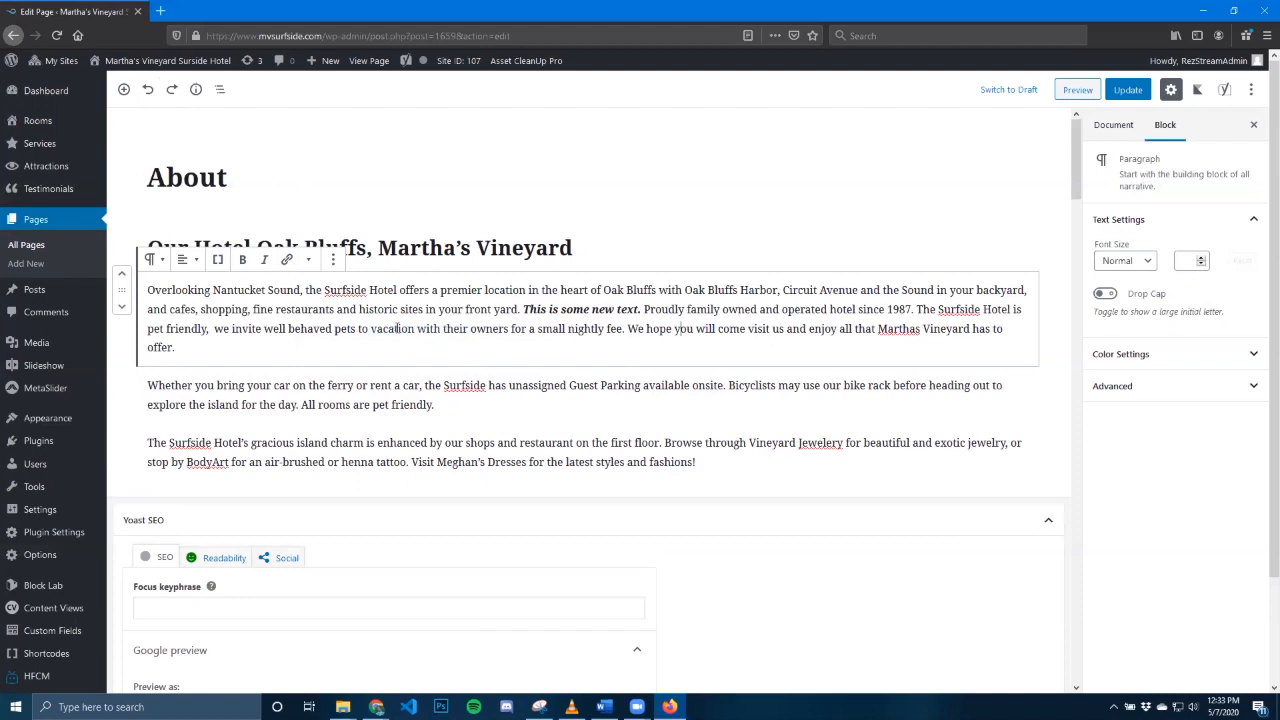
left_click_drag(525, 310, 638, 310)
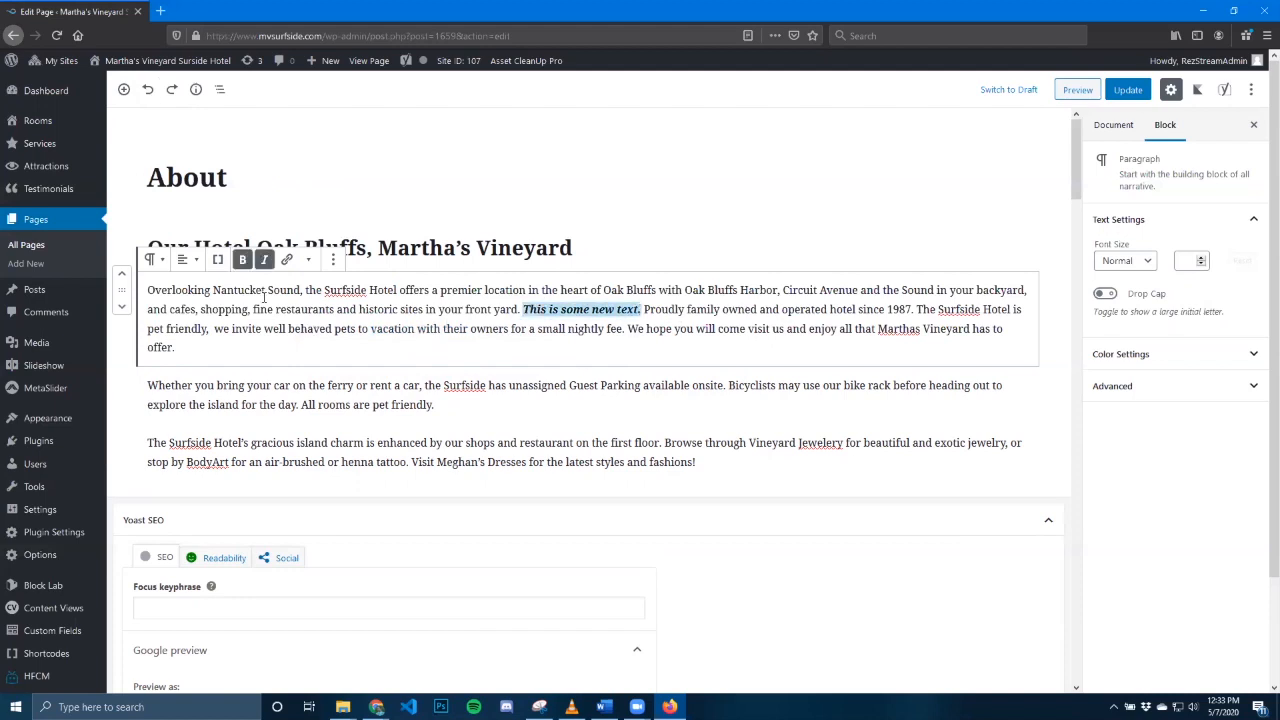
left_click(243, 260)
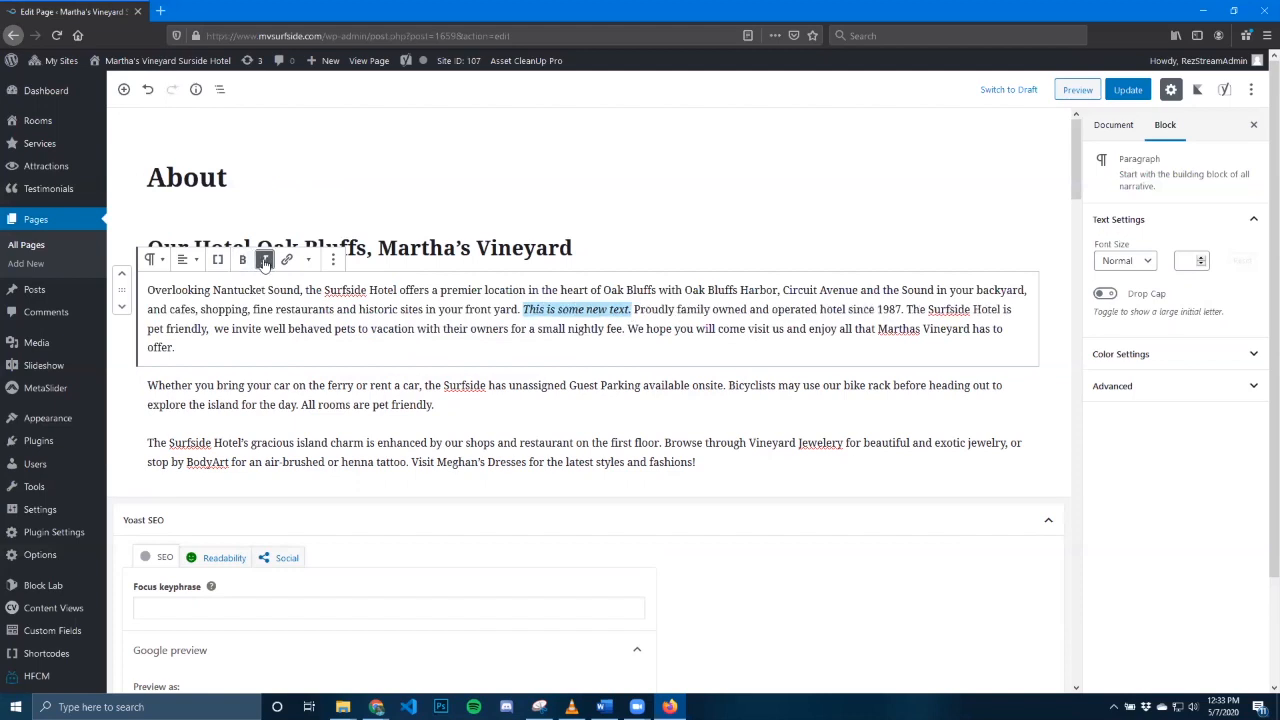
left_click(265, 260)
left_click(692, 313)
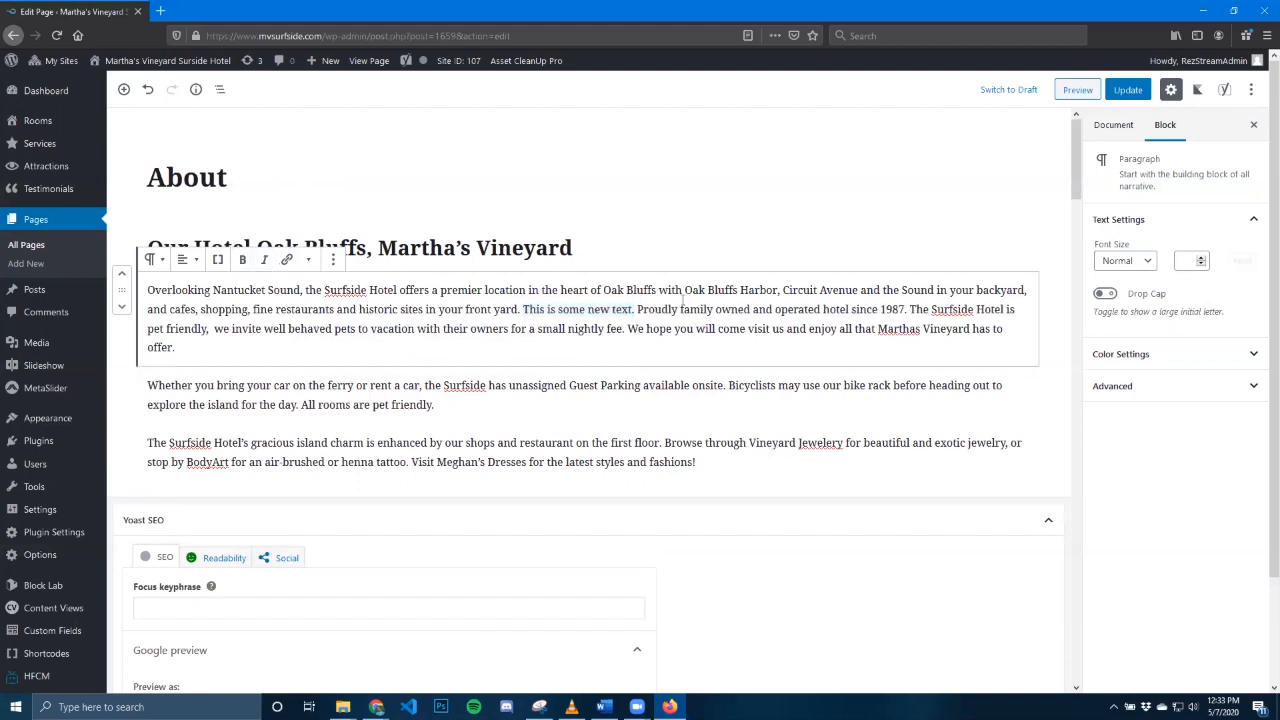
Enlarge the first paragraph's font with the Medium and Large presets, and reduce it to a custom size of 27
left_click(1205, 358)
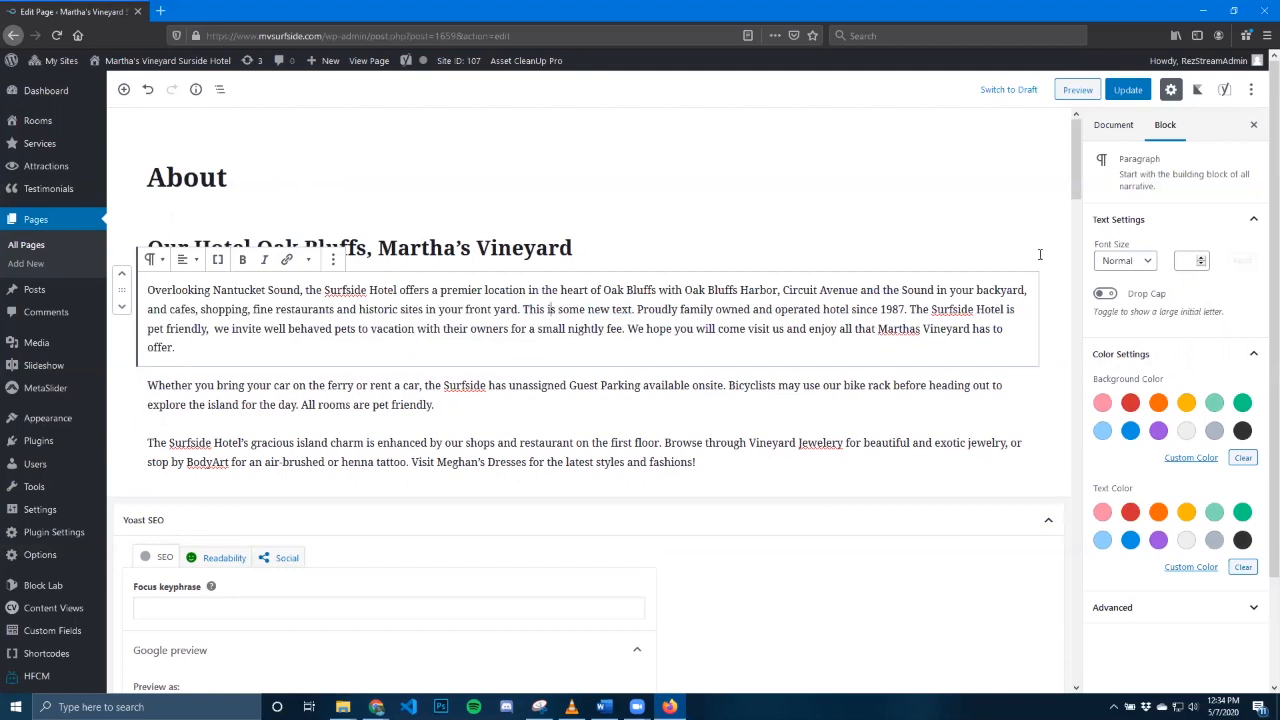
left_click(1138, 262)
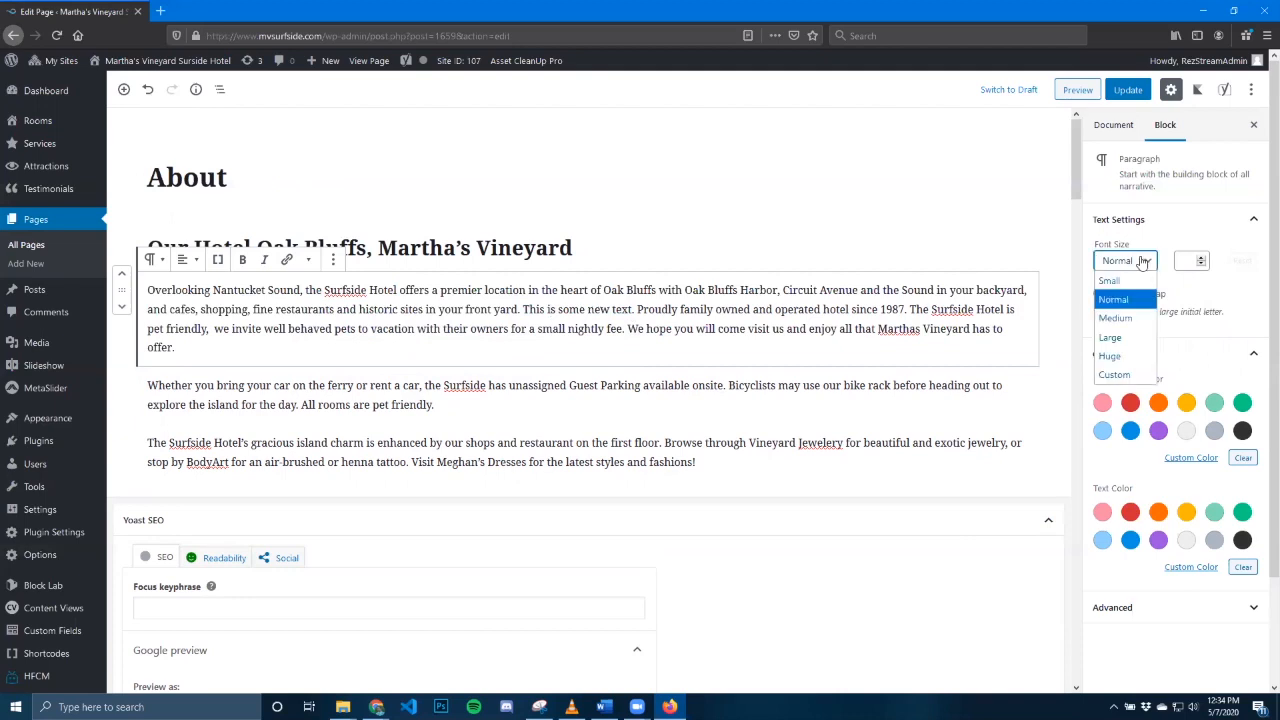
left_click(1141, 320)
left_click(1125, 260)
left_click(1115, 337)
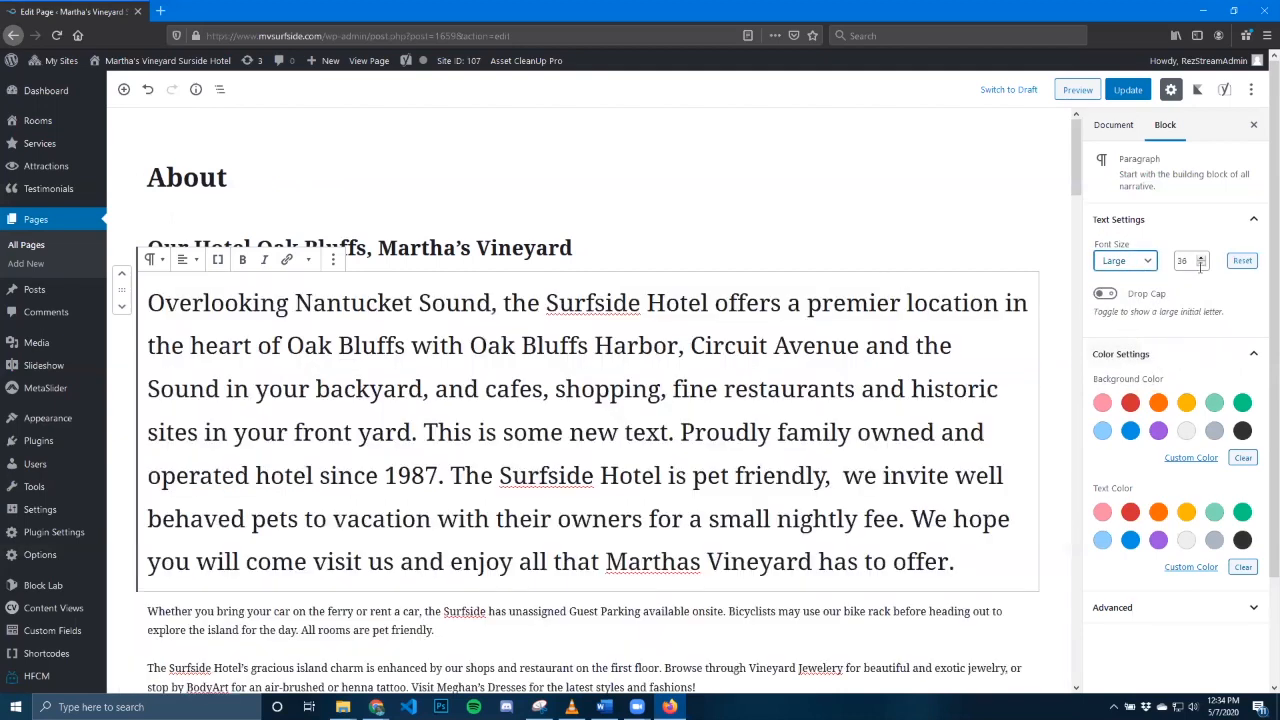
left_click(1201, 264)
left_click(1201, 264)
left_click(1201, 264)
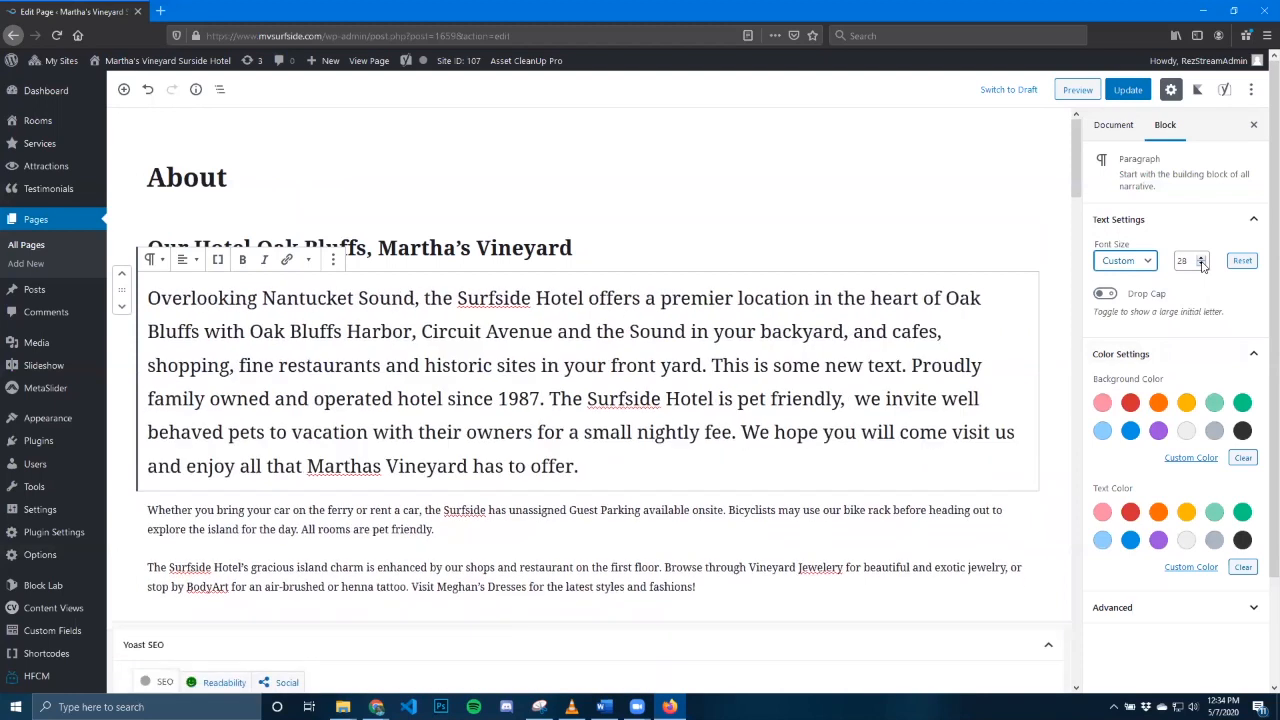
left_click(1201, 264)
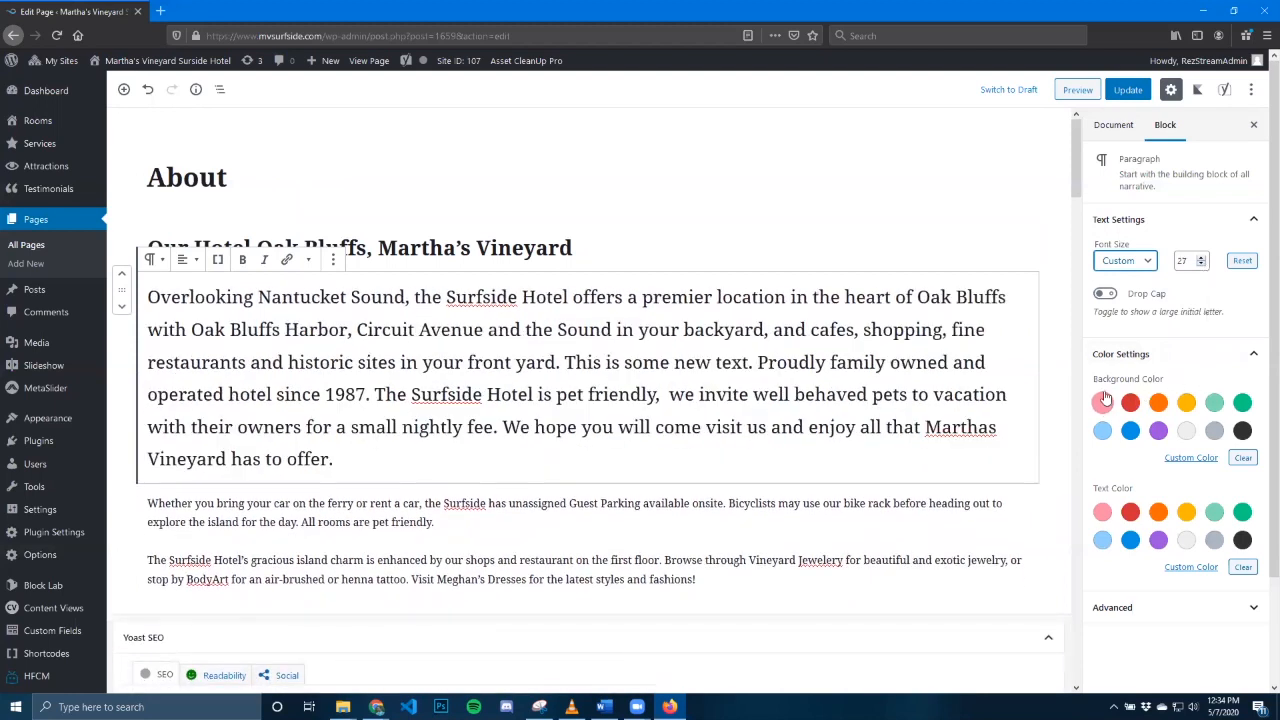
Give the first paragraph a custom dark blue background, #21546a, and light gray text
left_click(1191, 457)
scroll(1243, 540, "down", 2)
left_click_drag(1151, 532, 1126, 347)
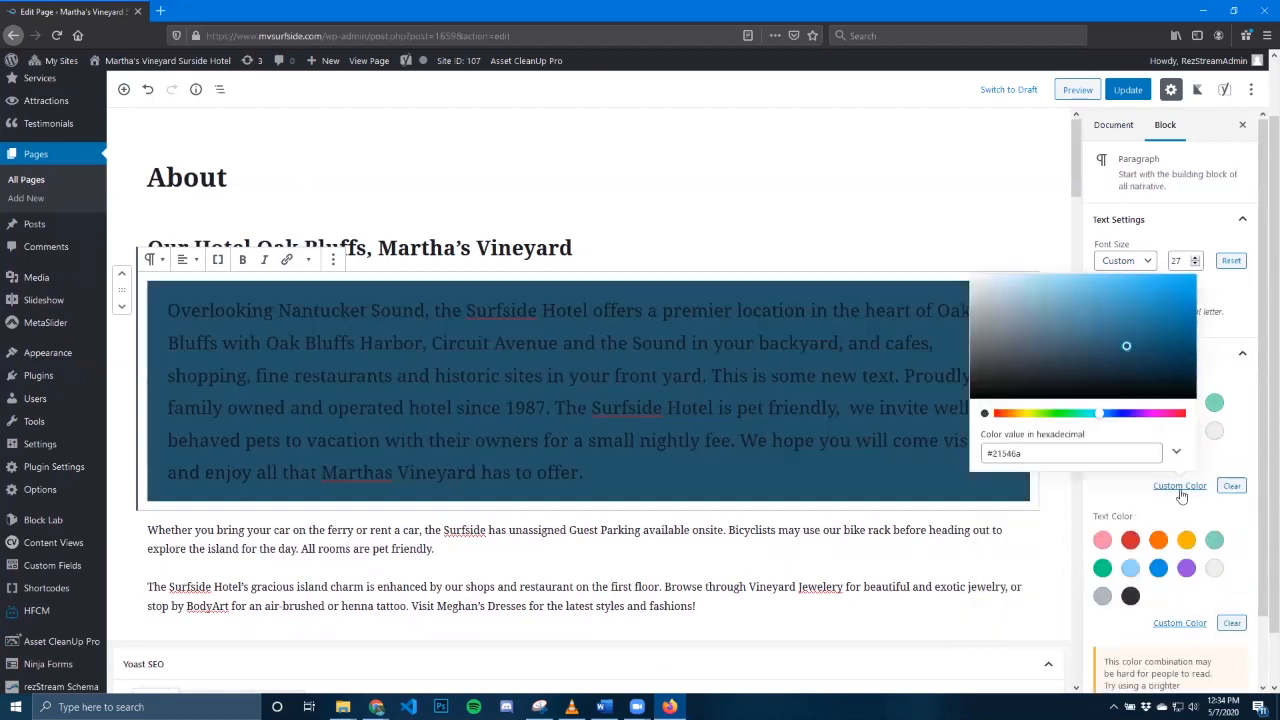
left_click(1241, 394)
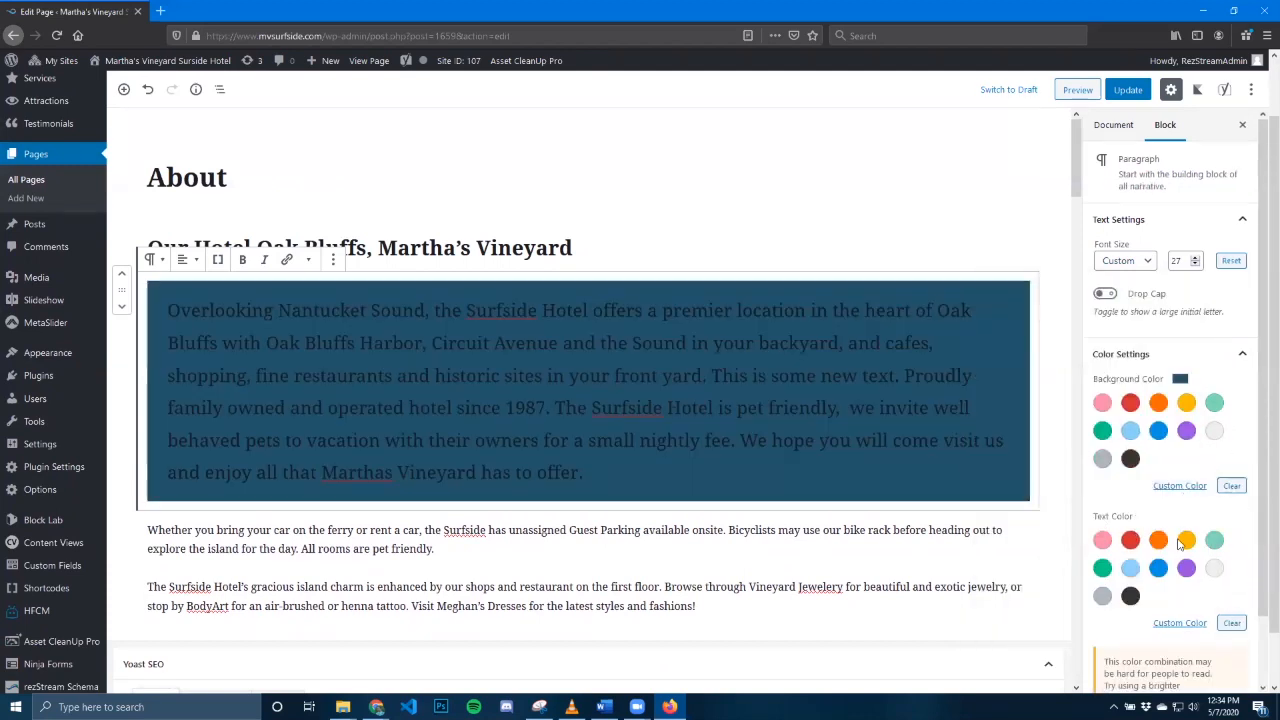
scroll(1150, 550, "down", 2)
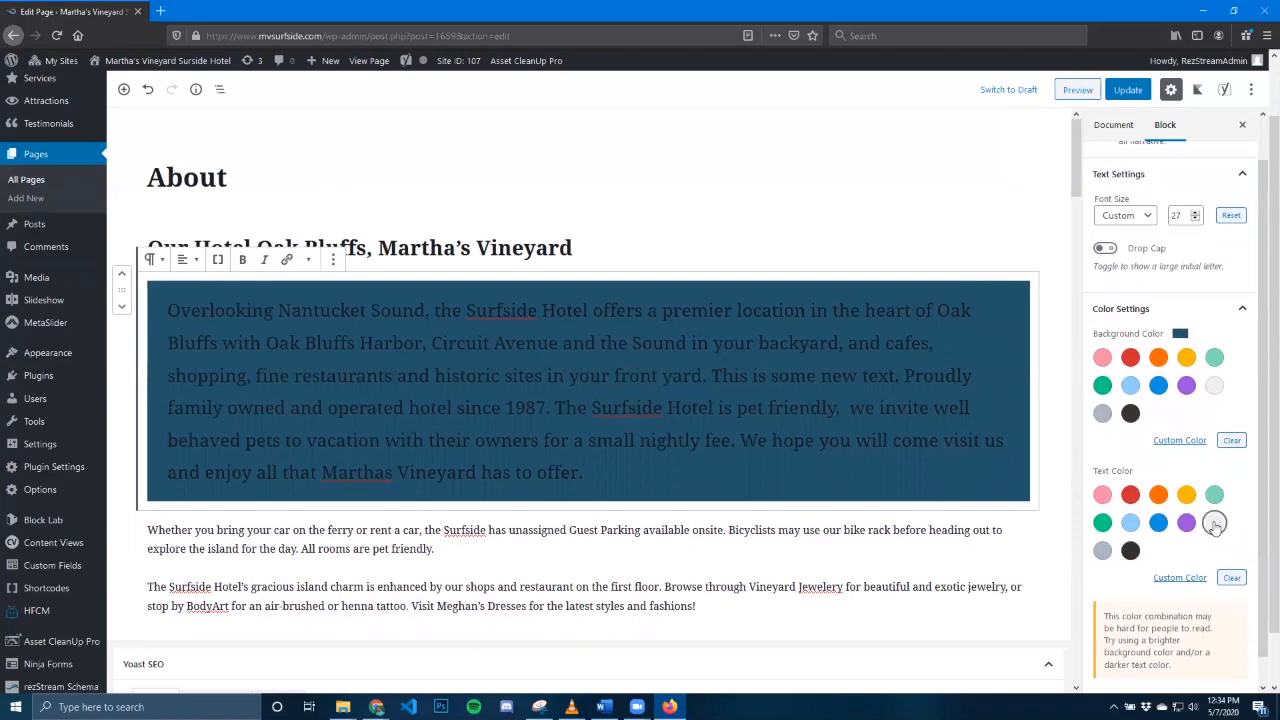
left_click(1214, 525)
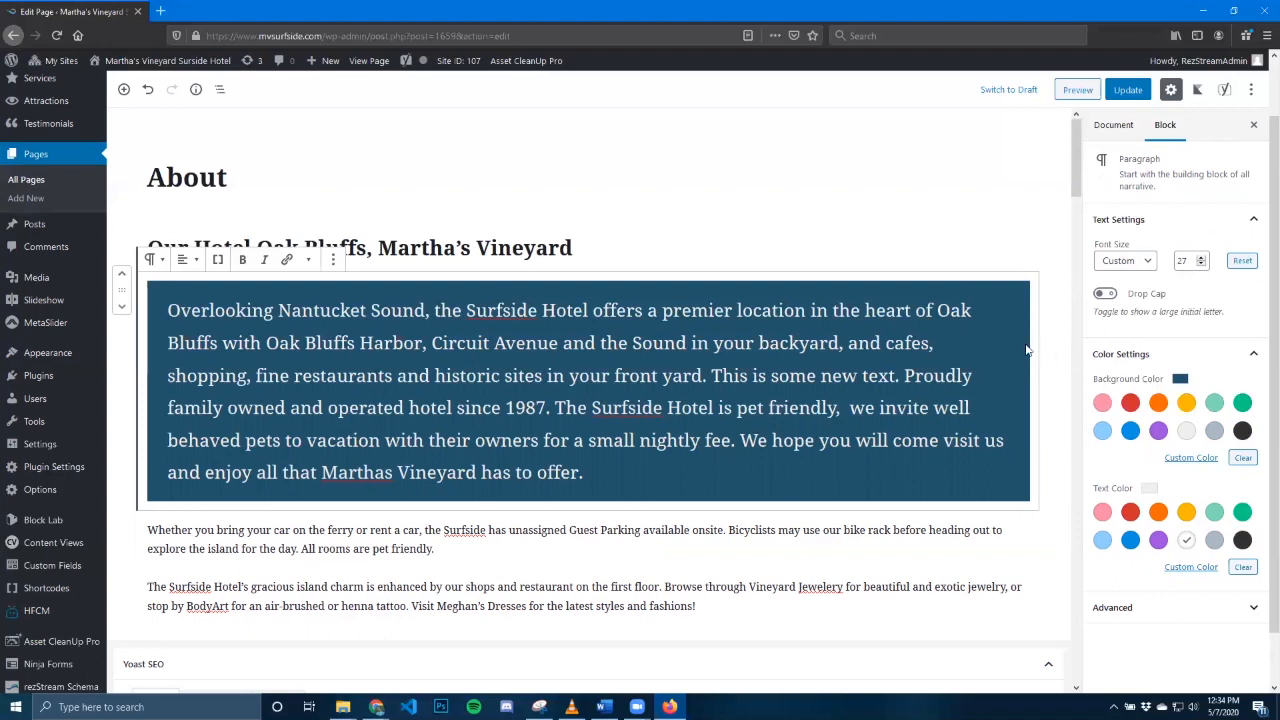
Preview the About page, check the styled paragraph on the site, and return to the editor
left_click(1077, 90)
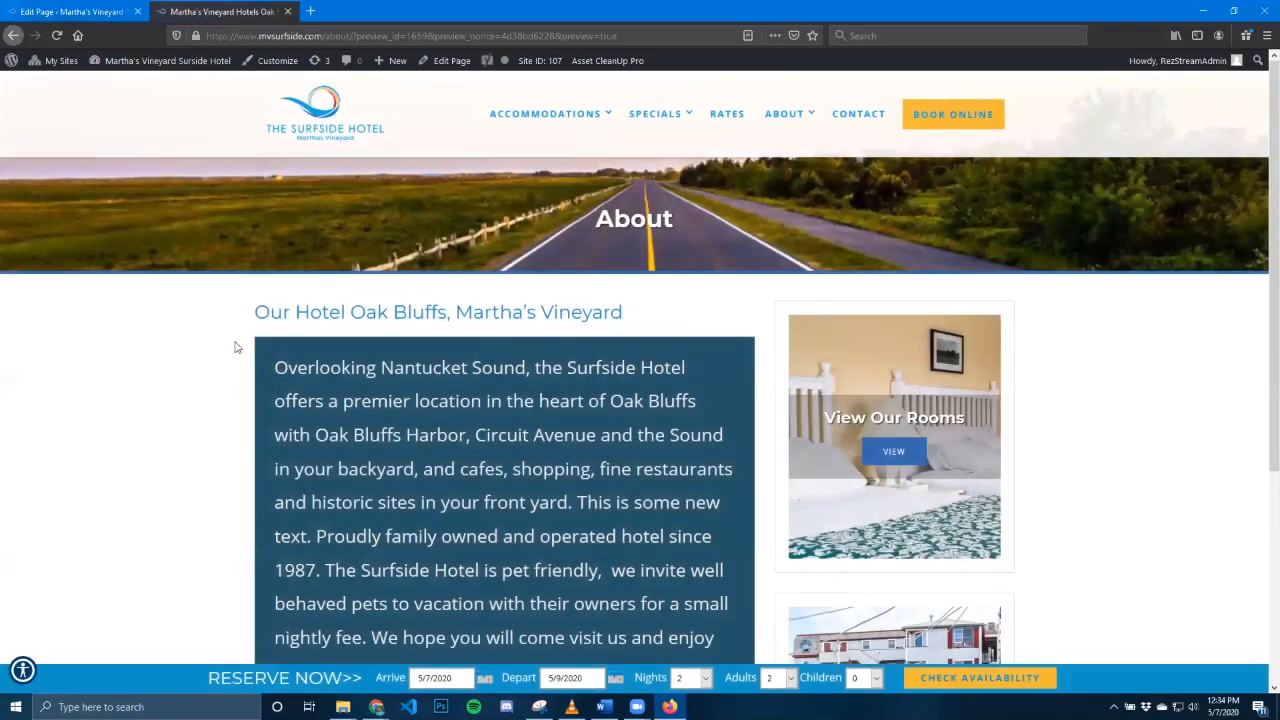
scroll(192, 340, "down", 3)
scroll(186, 336, "up", 2)
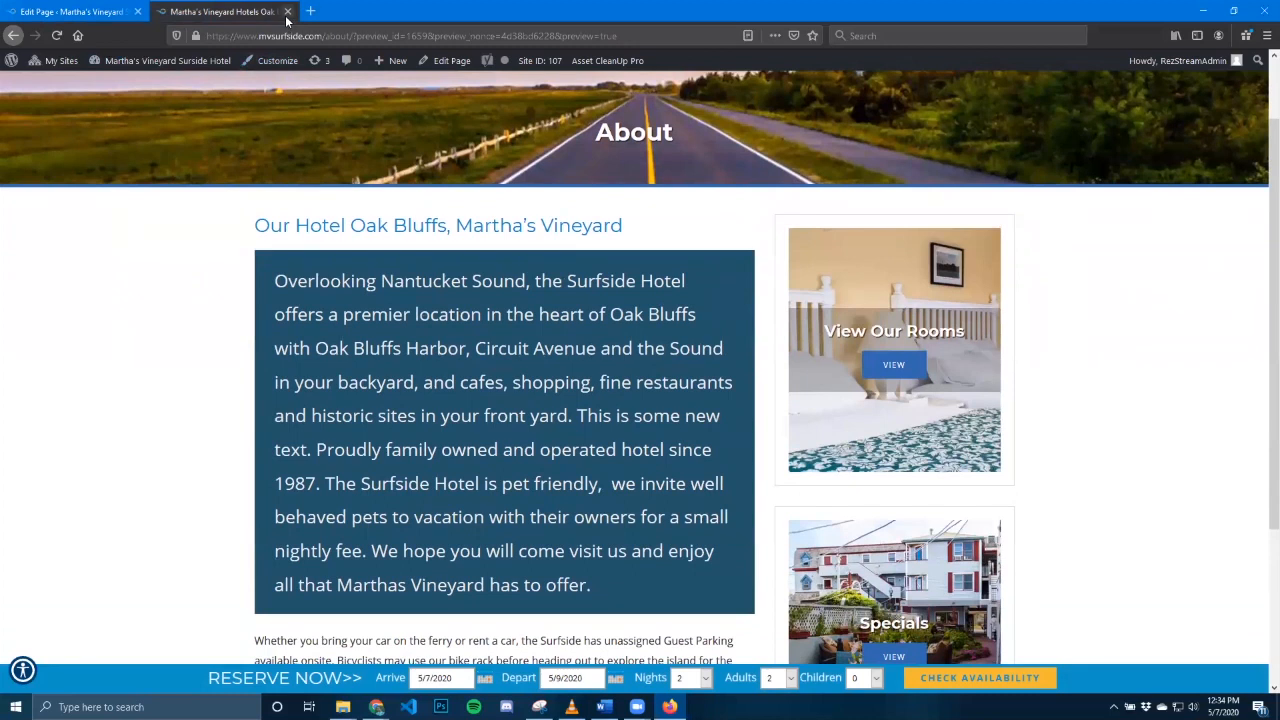
left_click(287, 11)
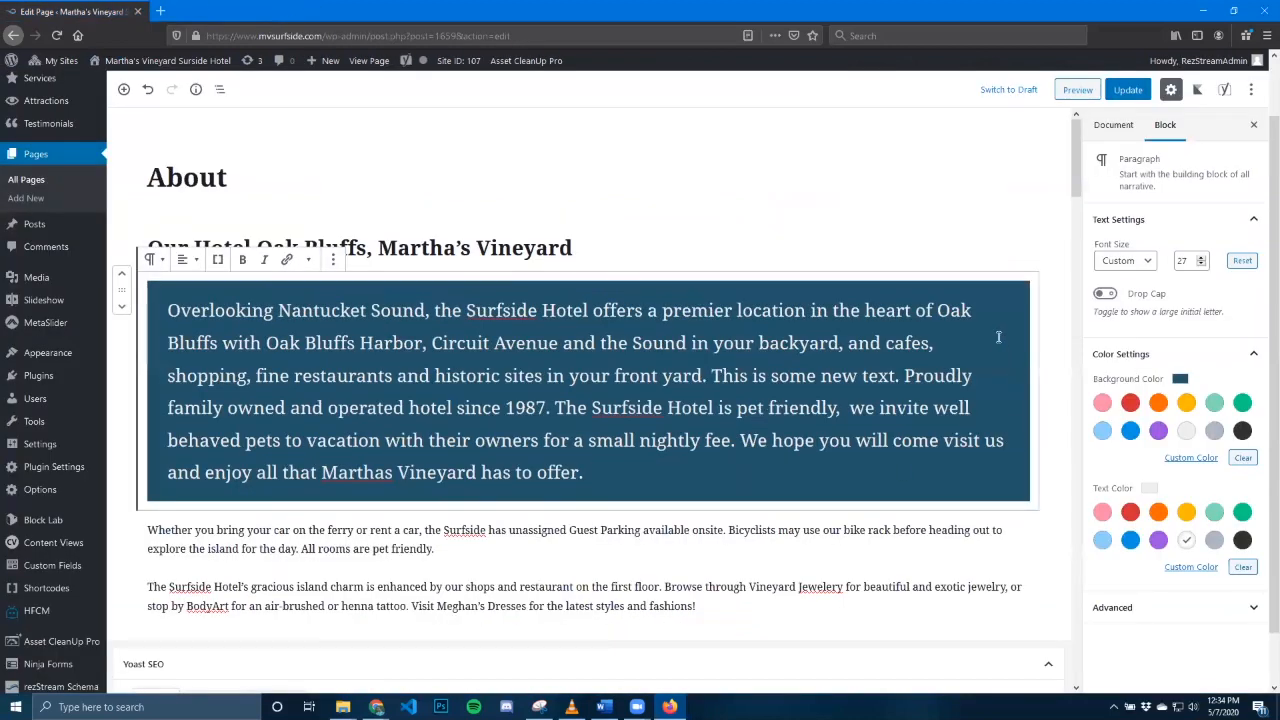
Undo the first paragraph's text colour, clear its background colour, and reset its font size
left_click(147, 91)
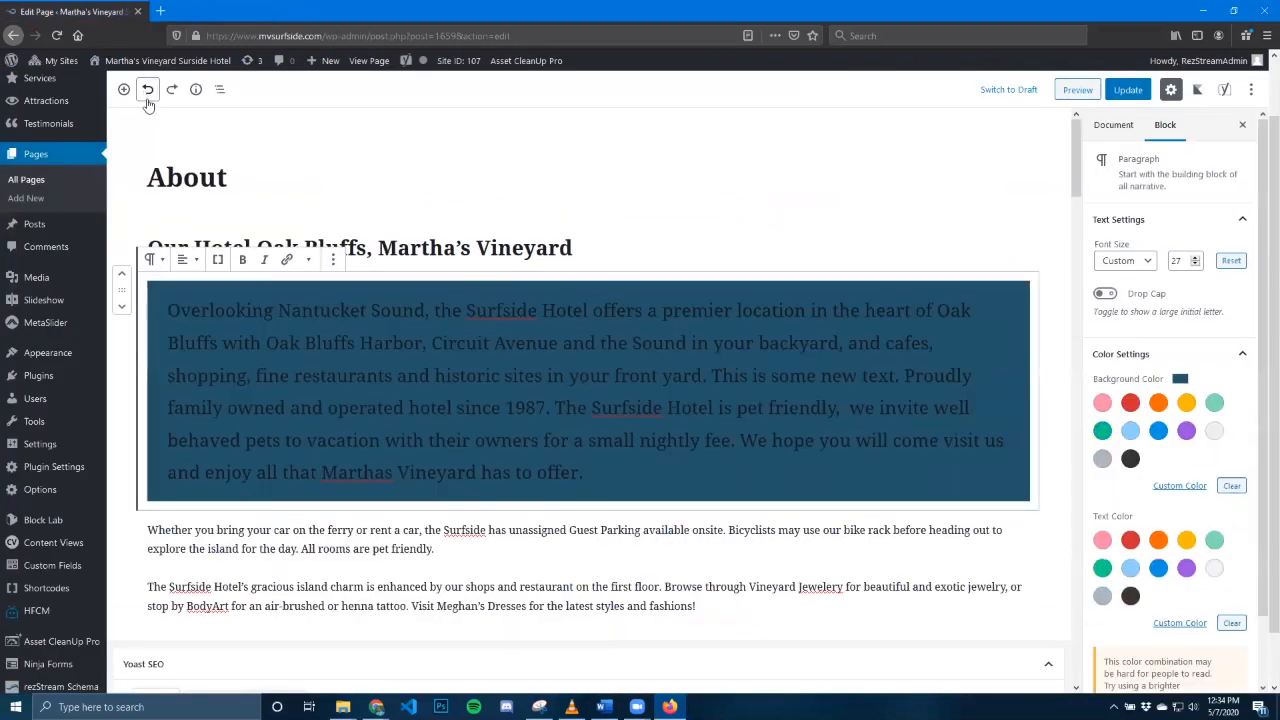
left_click(1234, 486)
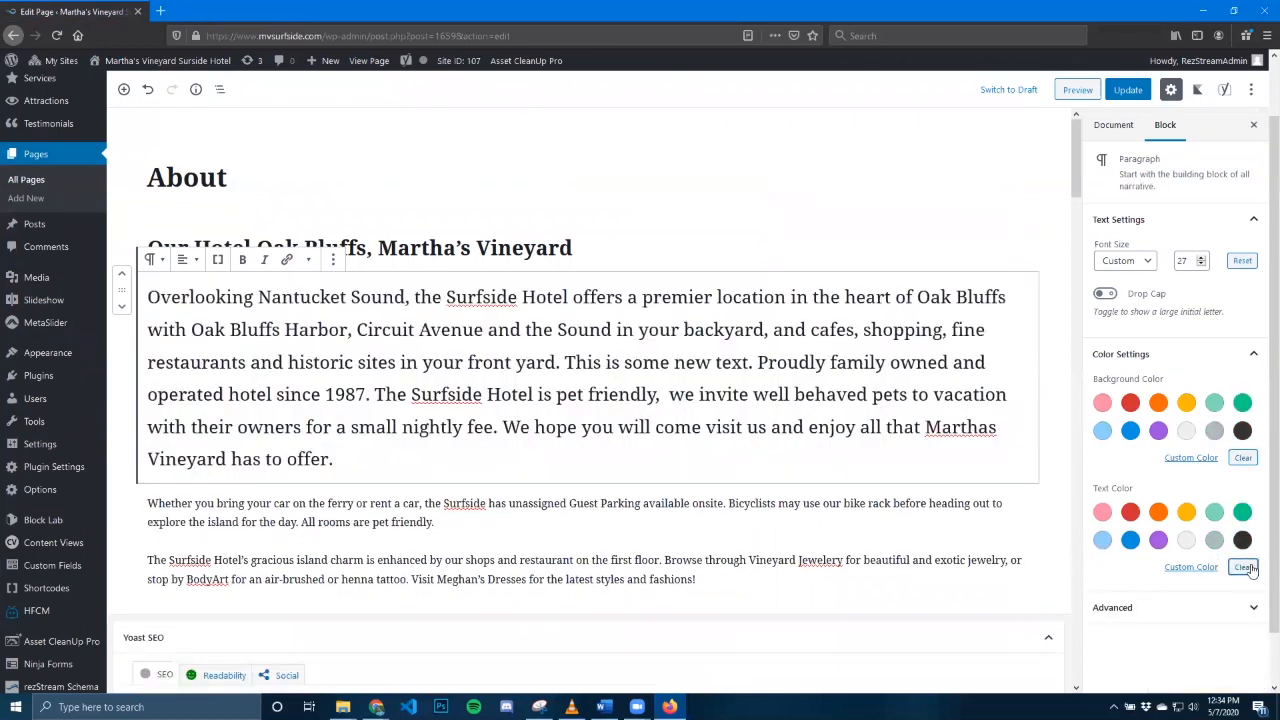
left_click(1241, 261)
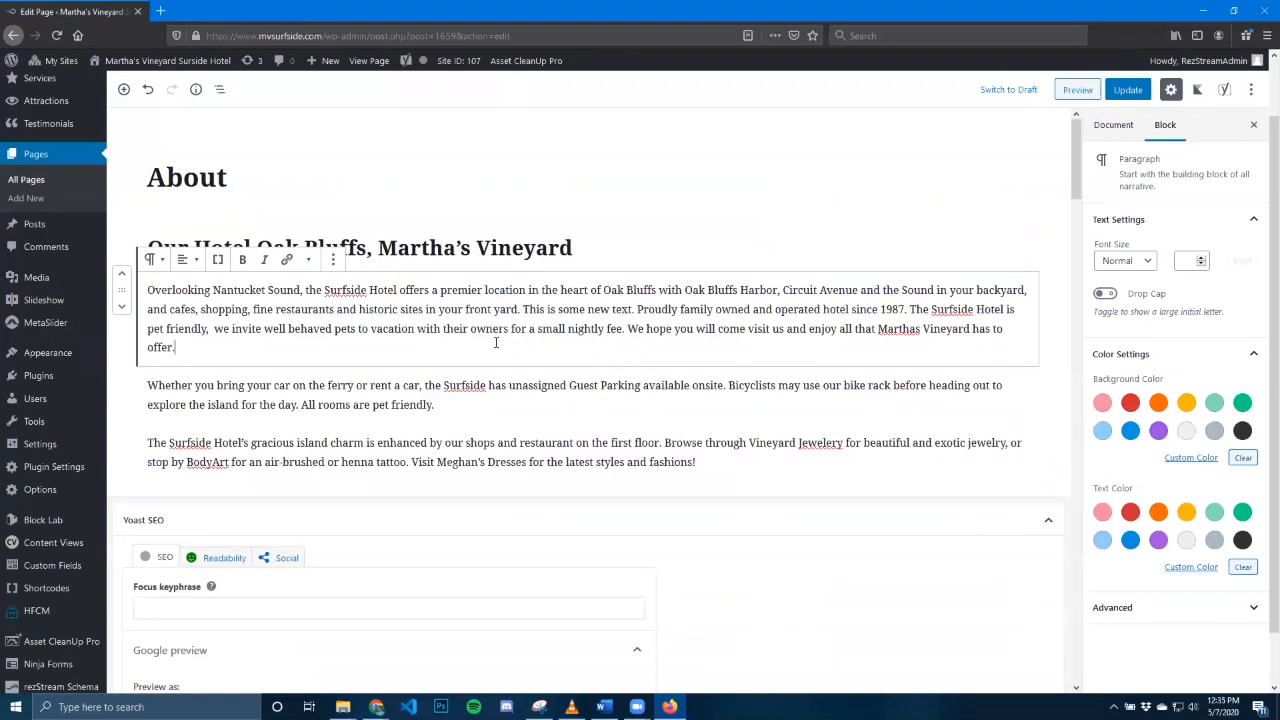
Insert an empty block directly after the second paragraph, which begins "Whether you bring your car"
left_click(600, 251)
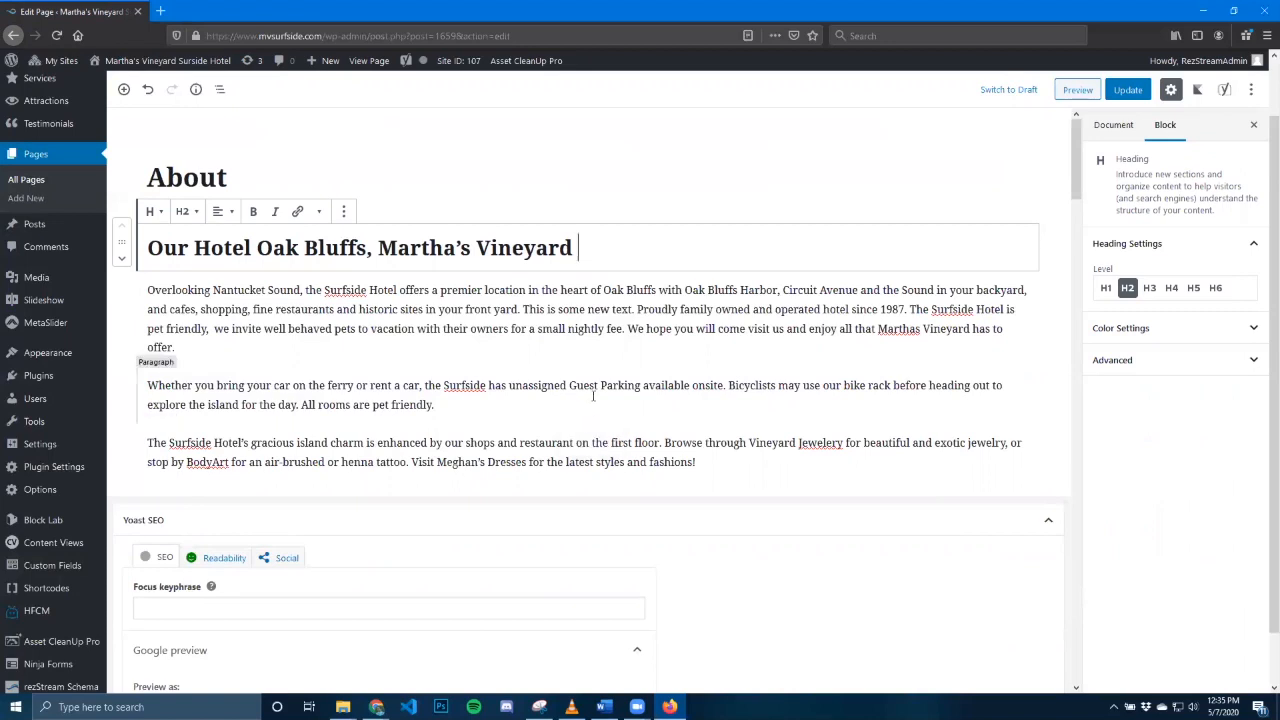
left_click(442, 404)
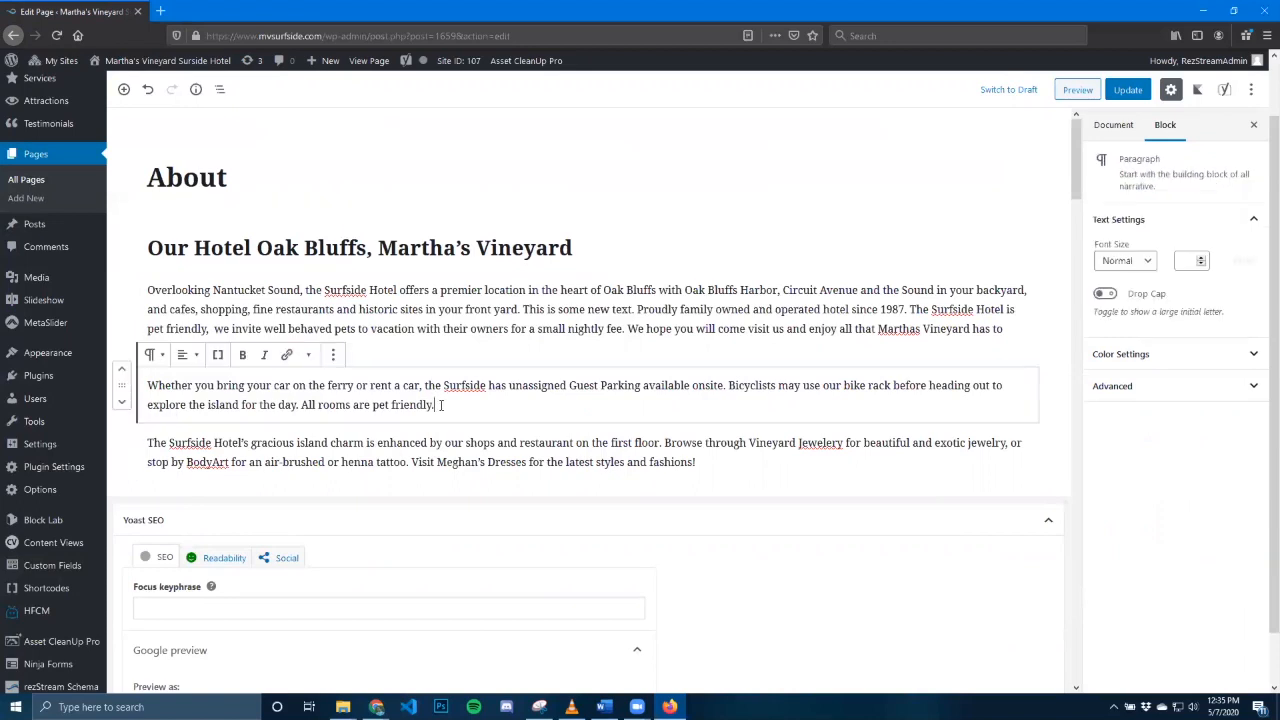
left_click(334, 357)
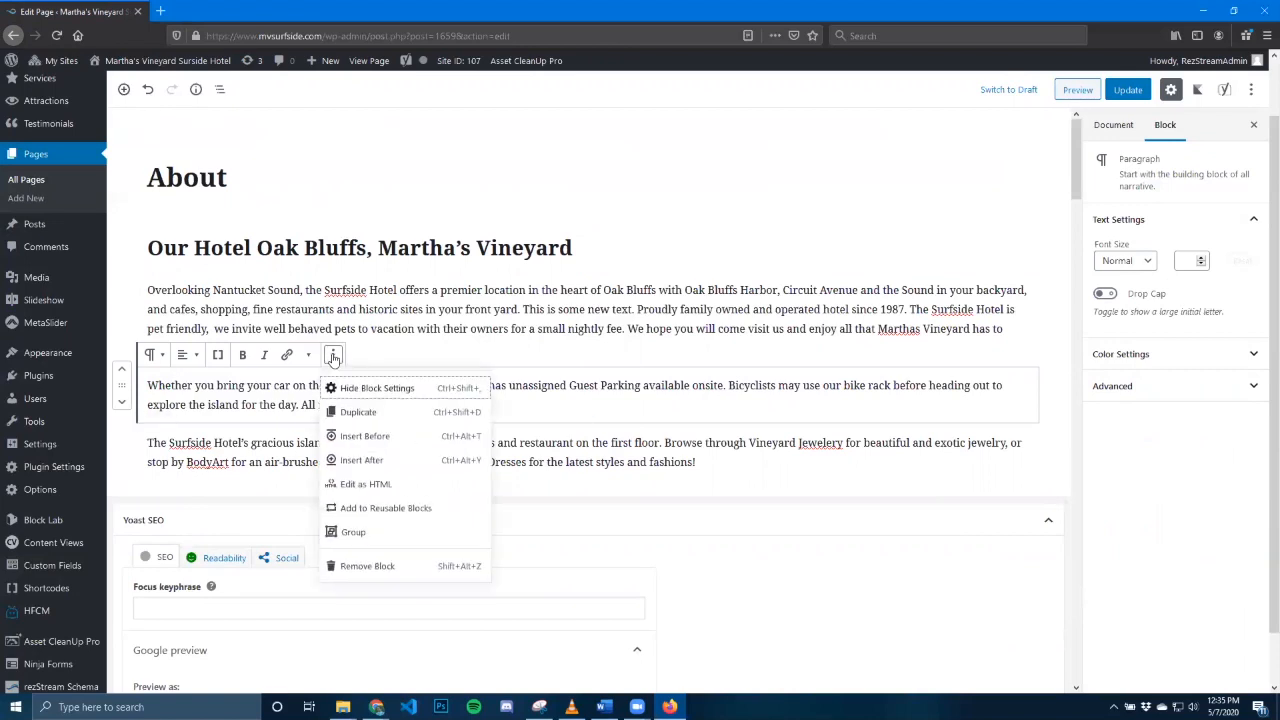
left_click(362, 462)
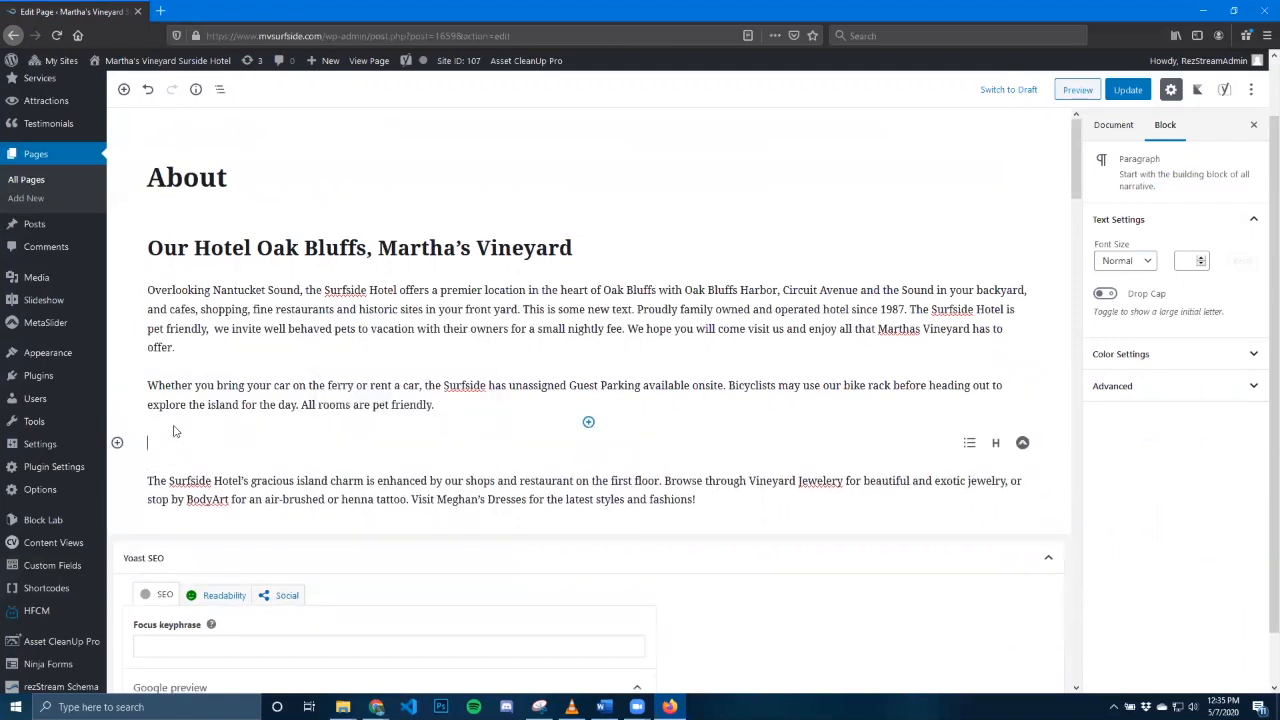
Open the block library for the empty block and look through the Most Used and Common Blocks categories
left_click(117, 442)
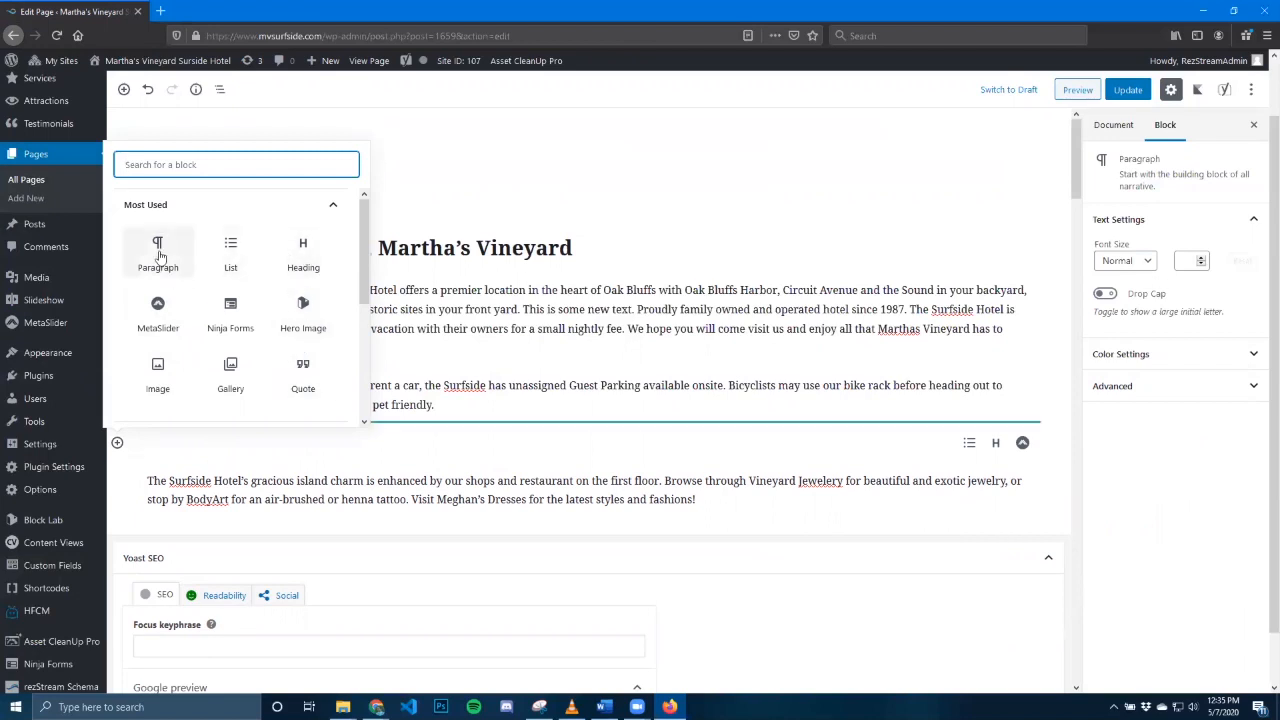
left_click(334, 208)
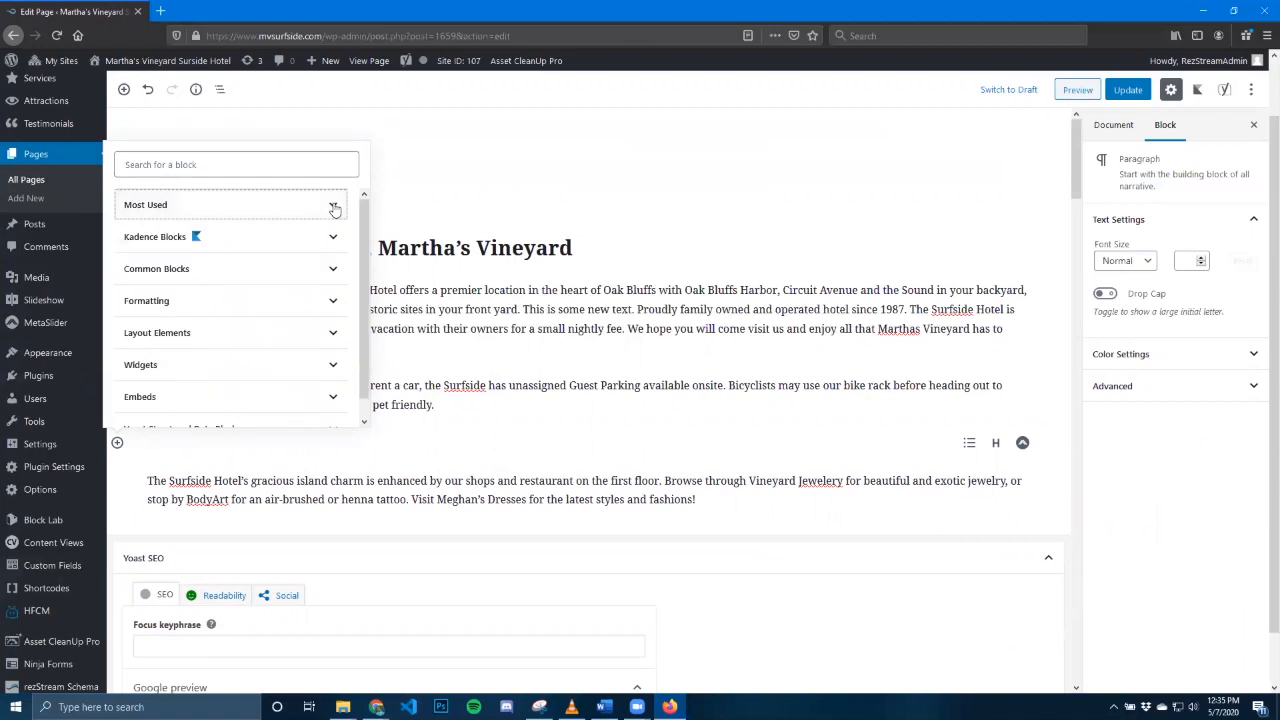
left_click(334, 268)
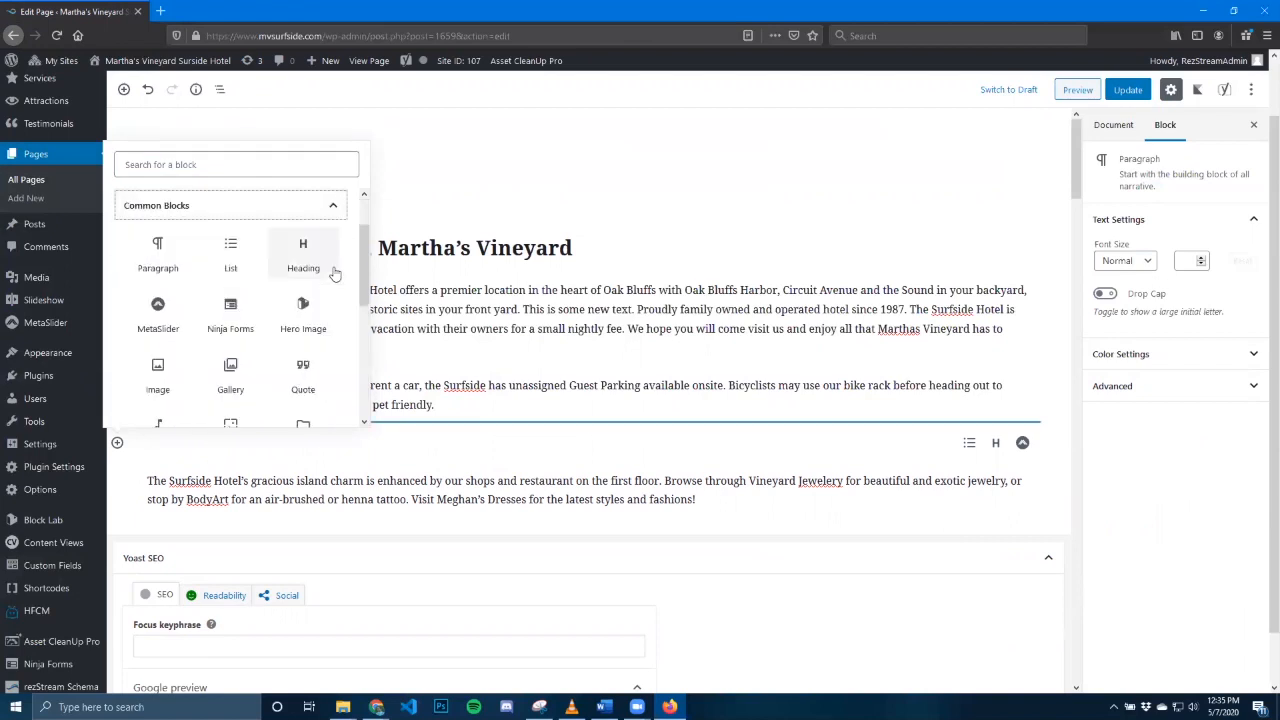
left_click(335, 208)
Search the block library for "Para", choose the Paragraph block, and write "This is a new paragraph." in it
left_click(164, 162)
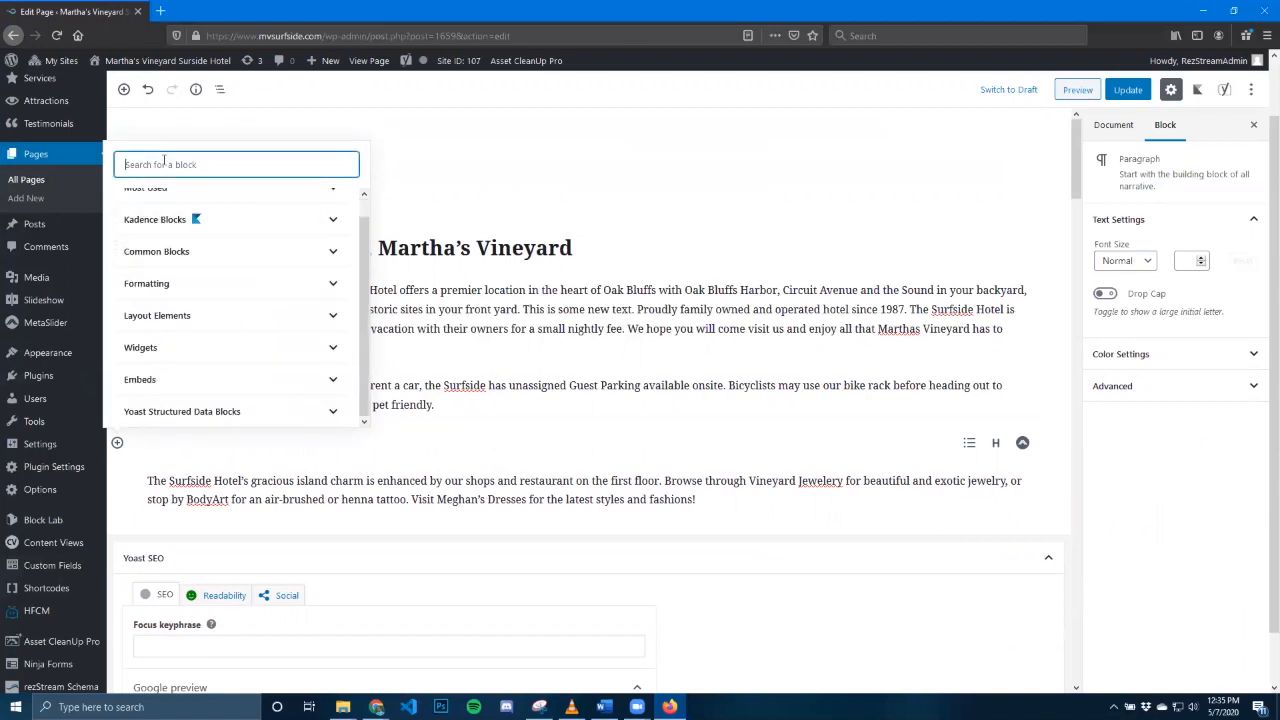
type("Para")
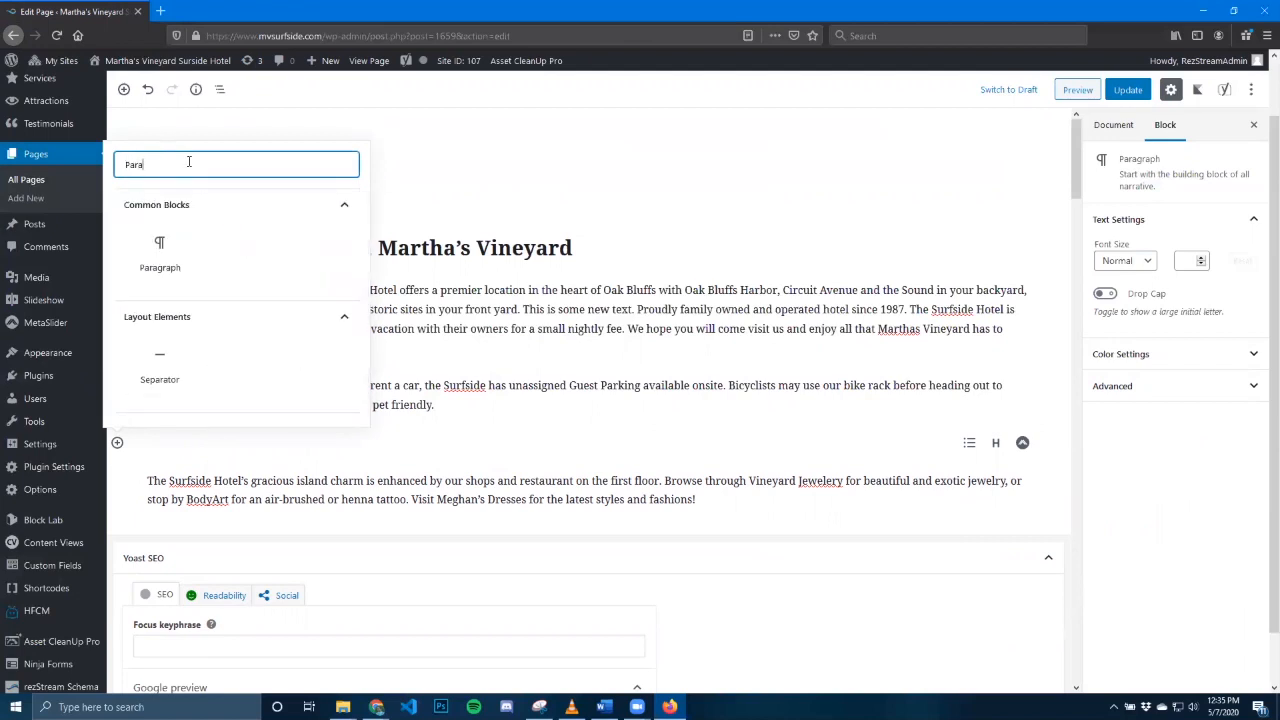
left_click(157, 250)
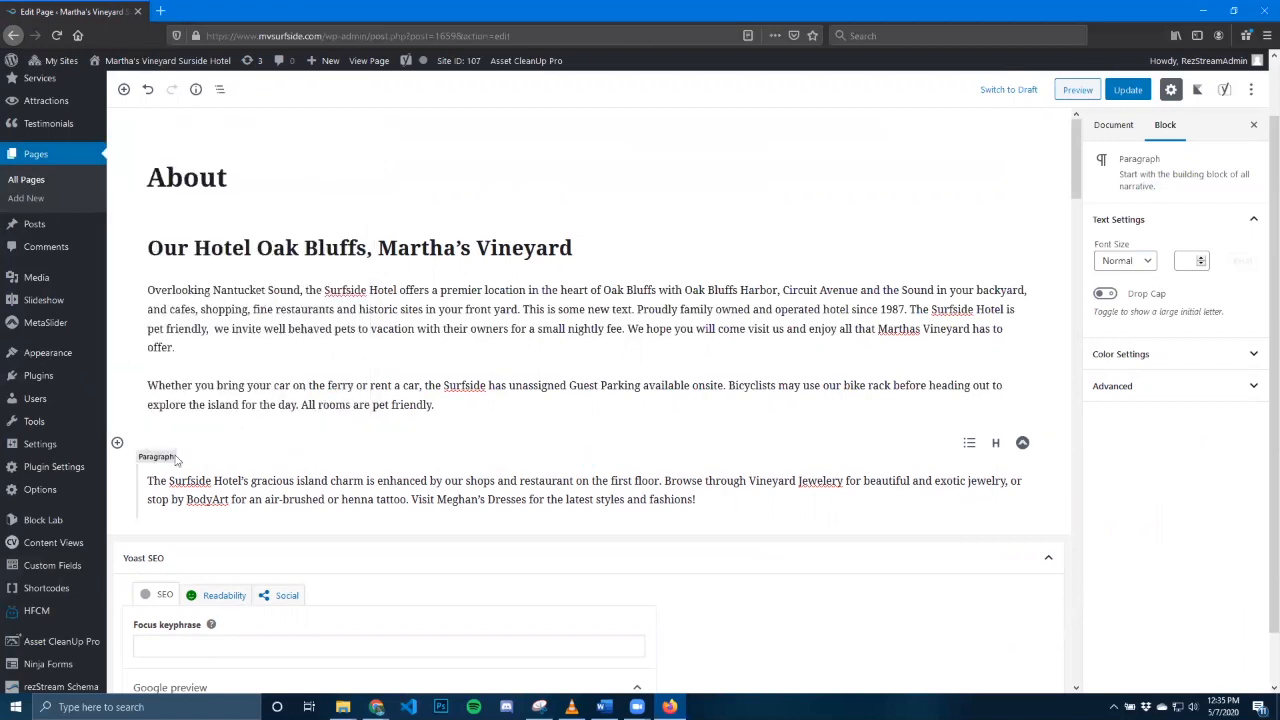
type("This is a")
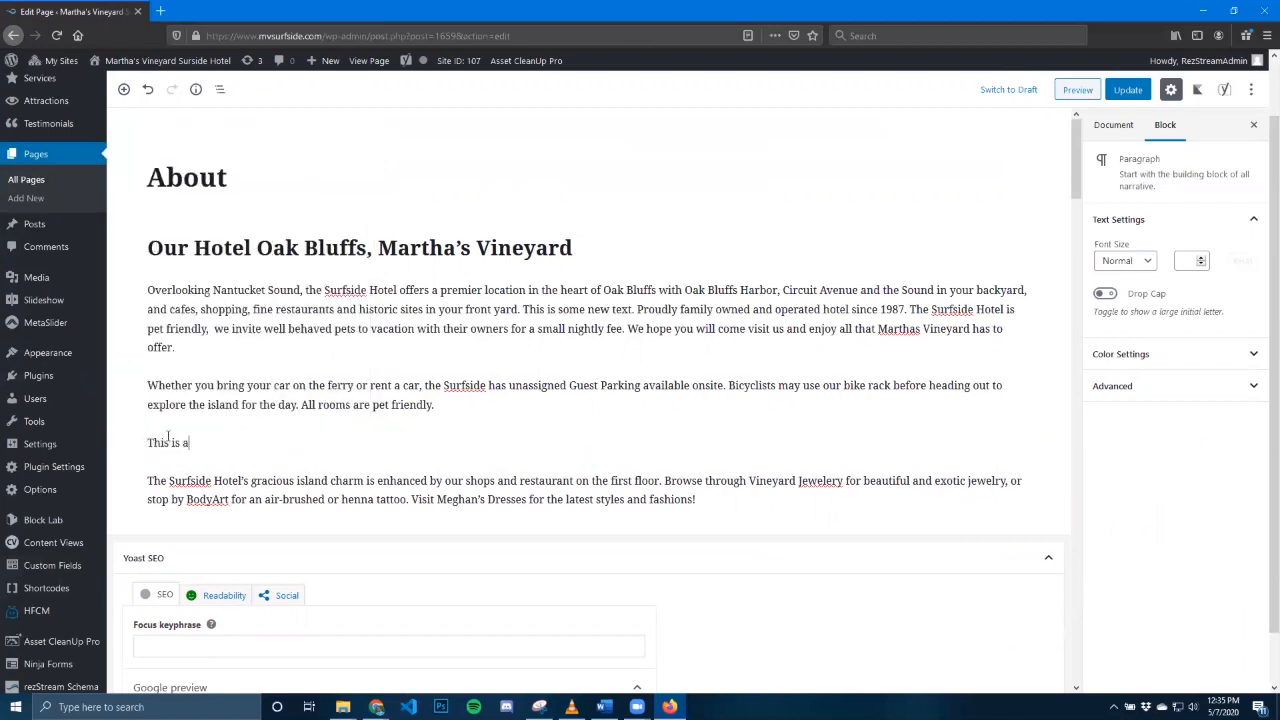
type(" new paragraph.")
left_click(360, 249)
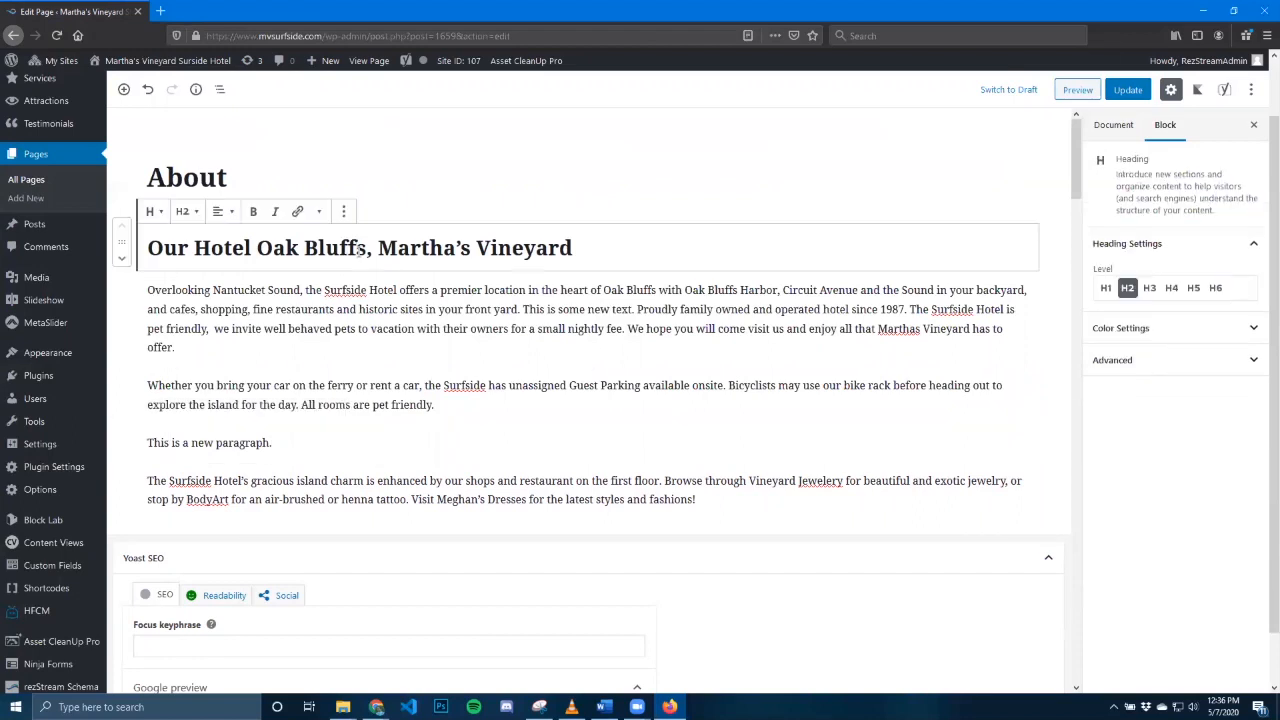
left_click(370, 325)
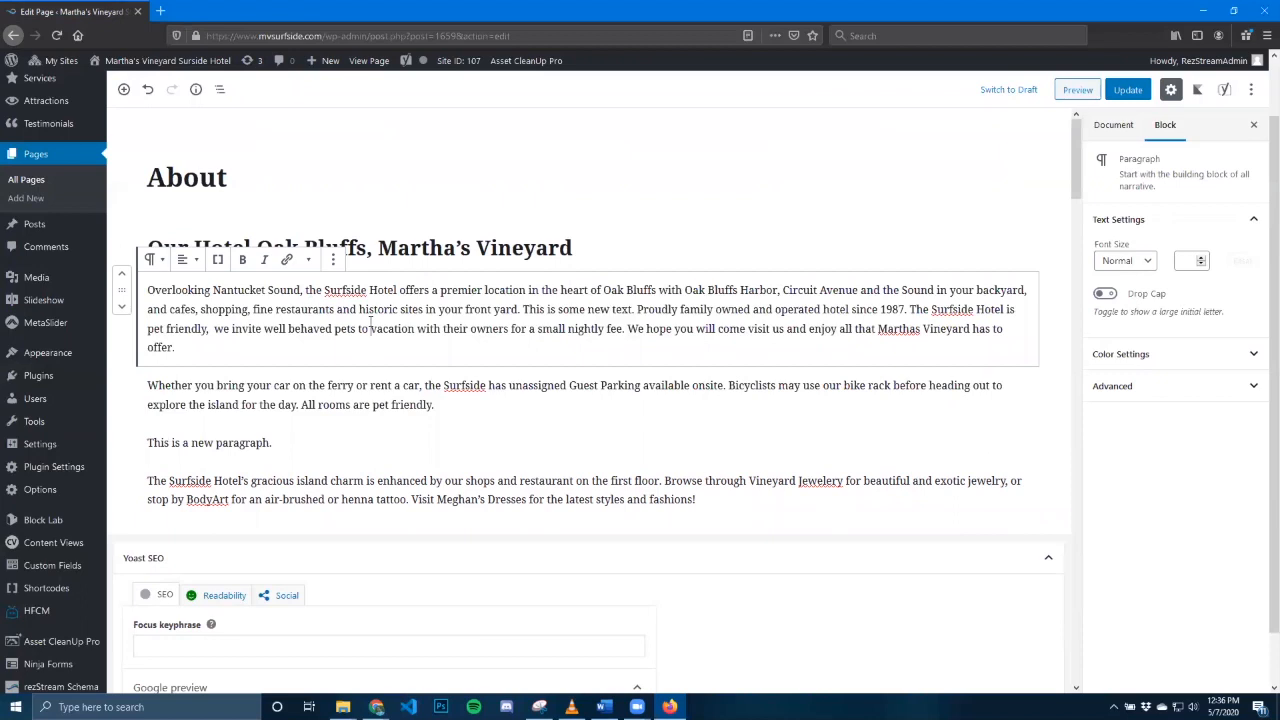
Insert a List block between the new paragraph and the last paragraph
scroll(609, 446, "down", 1)
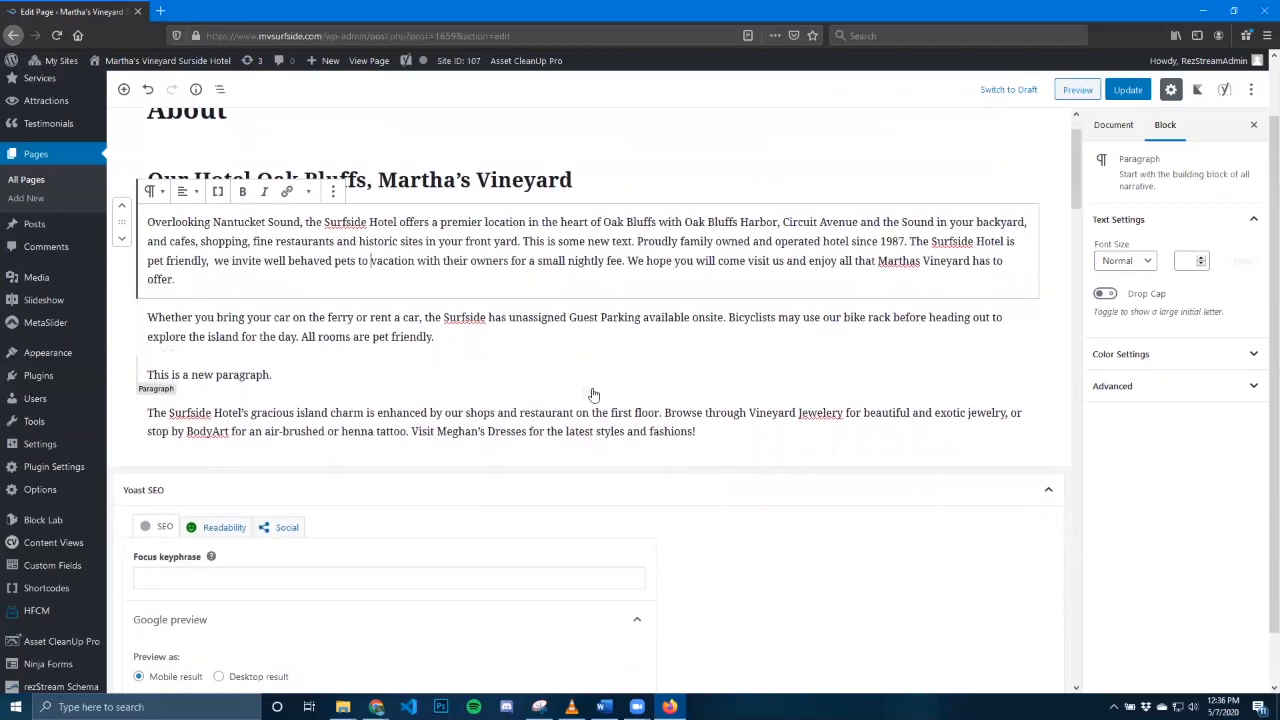
left_click(589, 393)
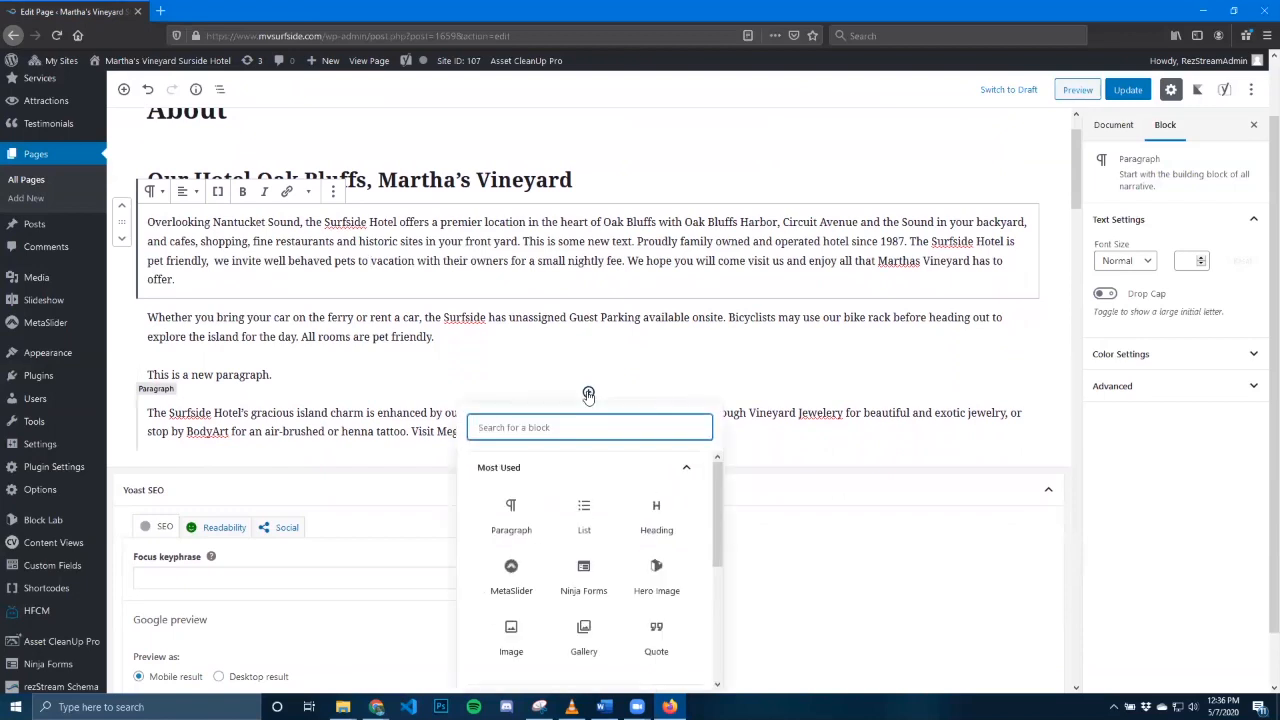
left_click(584, 517)
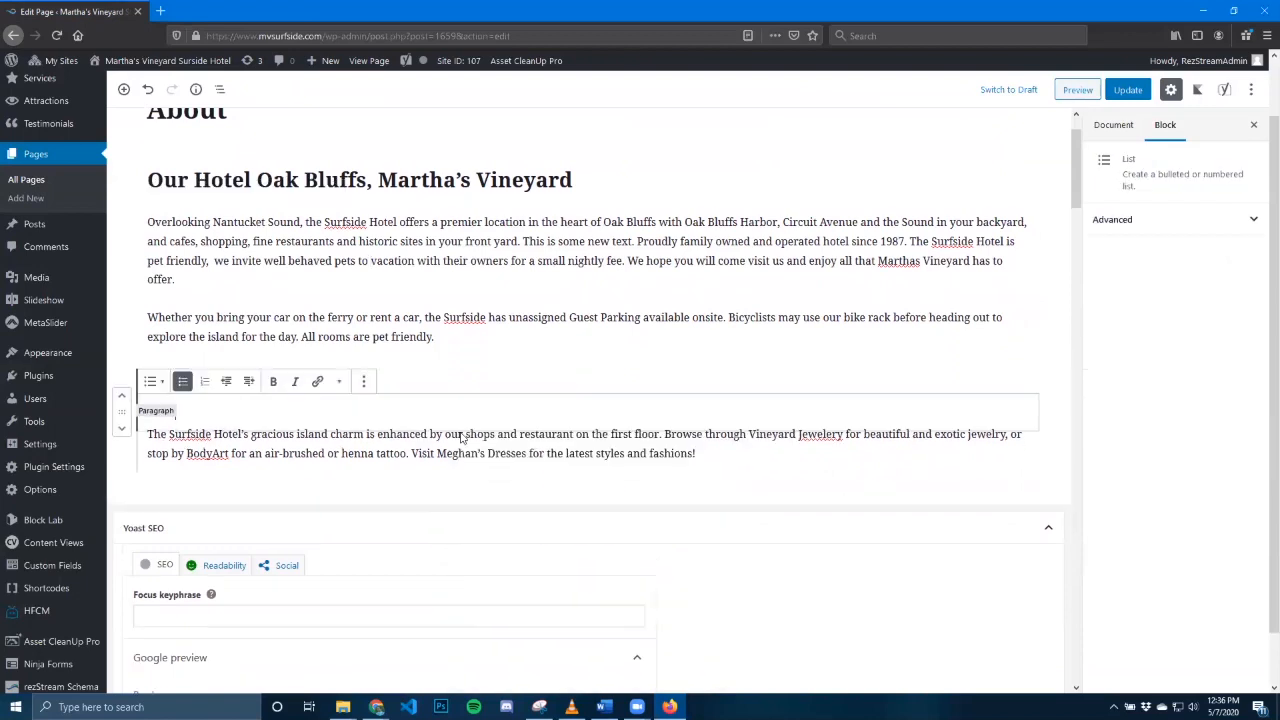
scroll(215, 407, "down", 3)
Fill the bulleted list with three items: "this is option one", "this option two" and "this is option three"
type("this i")
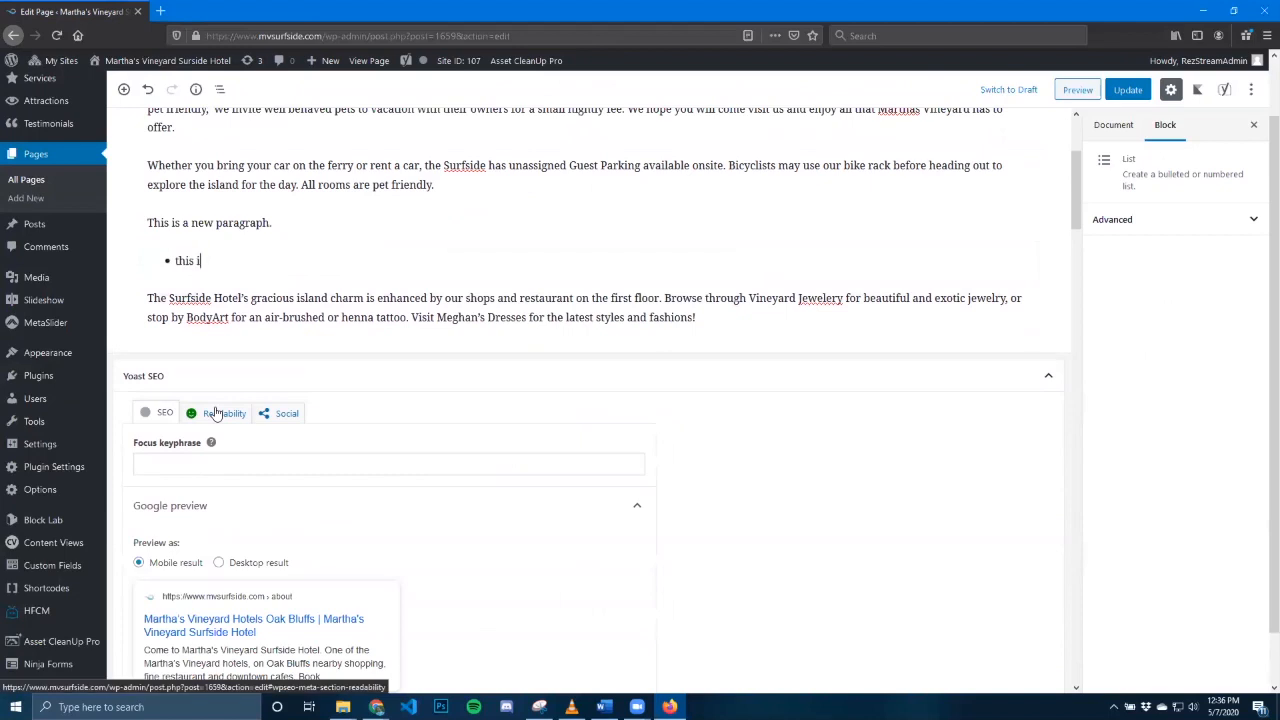
type("s option one")
key("Return")
type("this option")
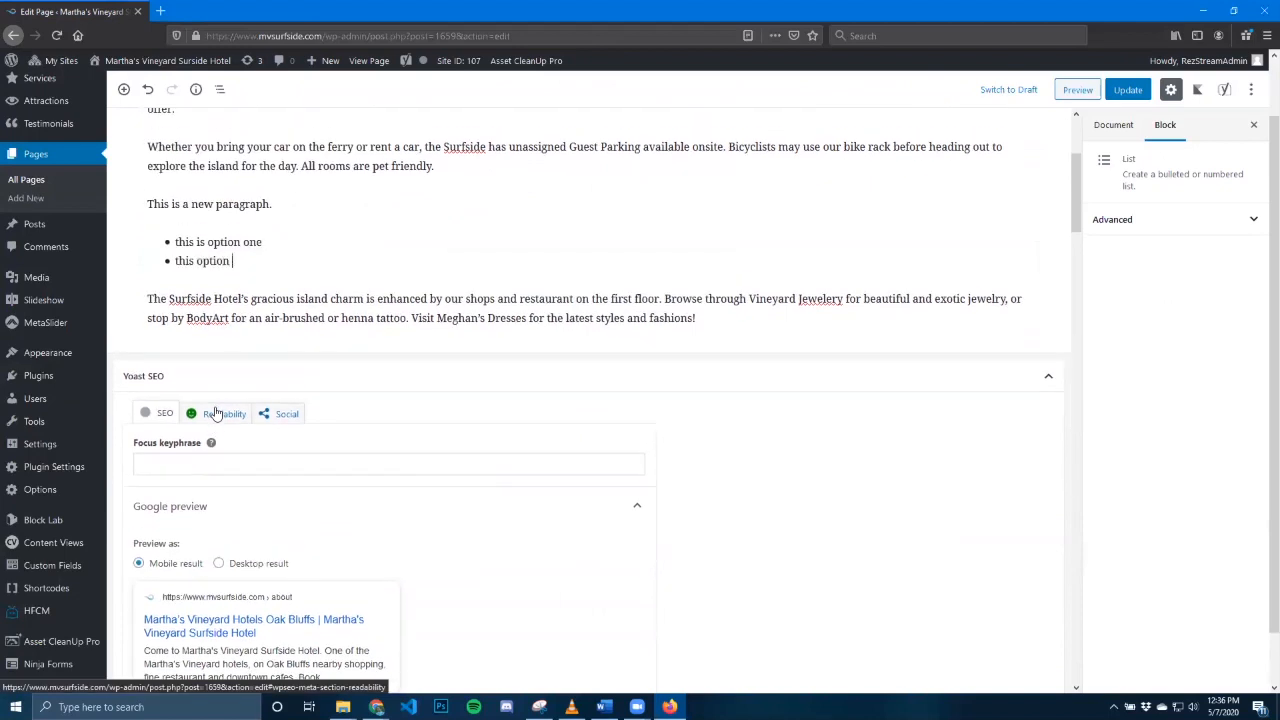
type(" two")
key("Return")
type("this")
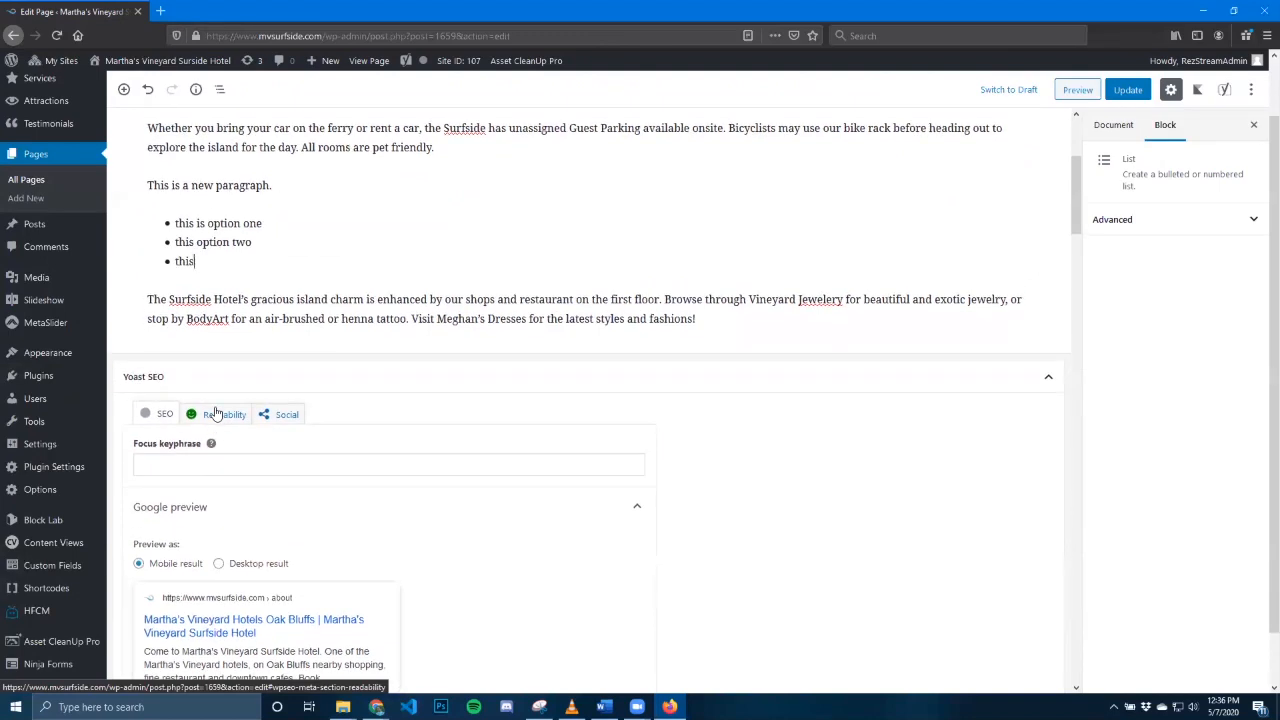
type(" is option three")
scroll(480, 237, "up", 3)
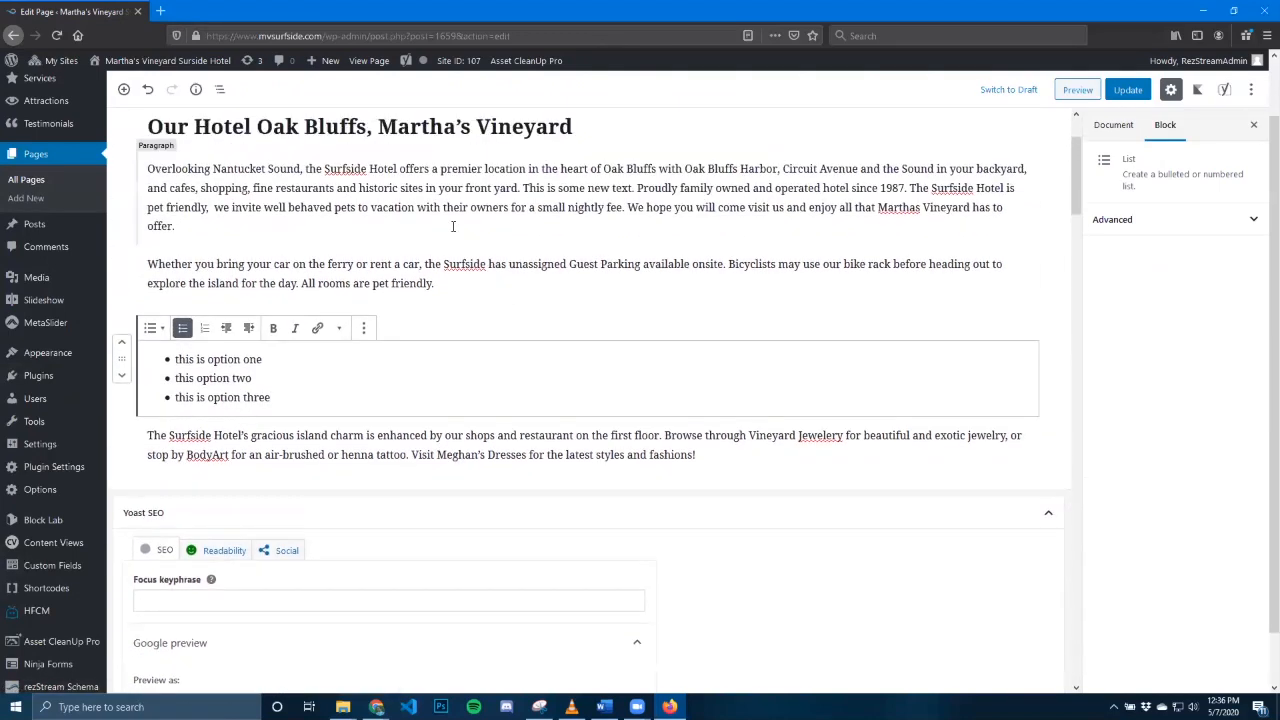
Preview the About page, check the new paragraph and bulleted list, and close the preview
left_click(451, 232)
scroll(616, 290, "up", 1)
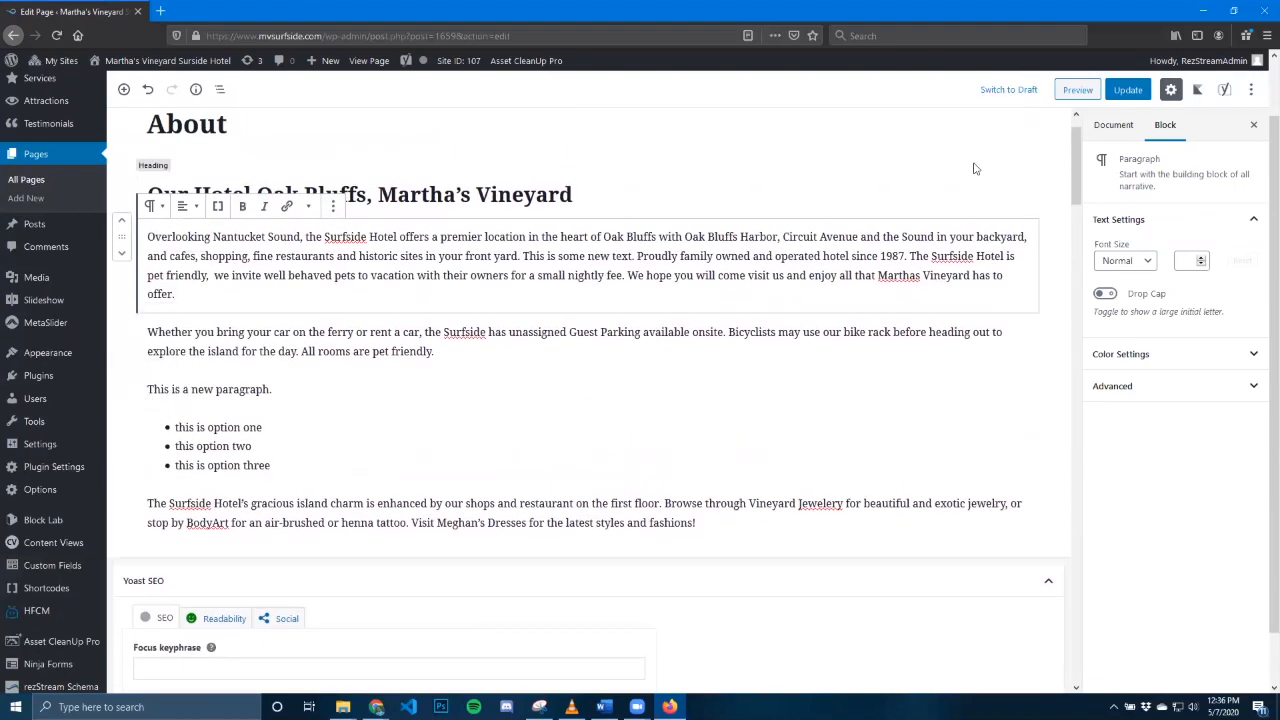
left_click(1078, 90)
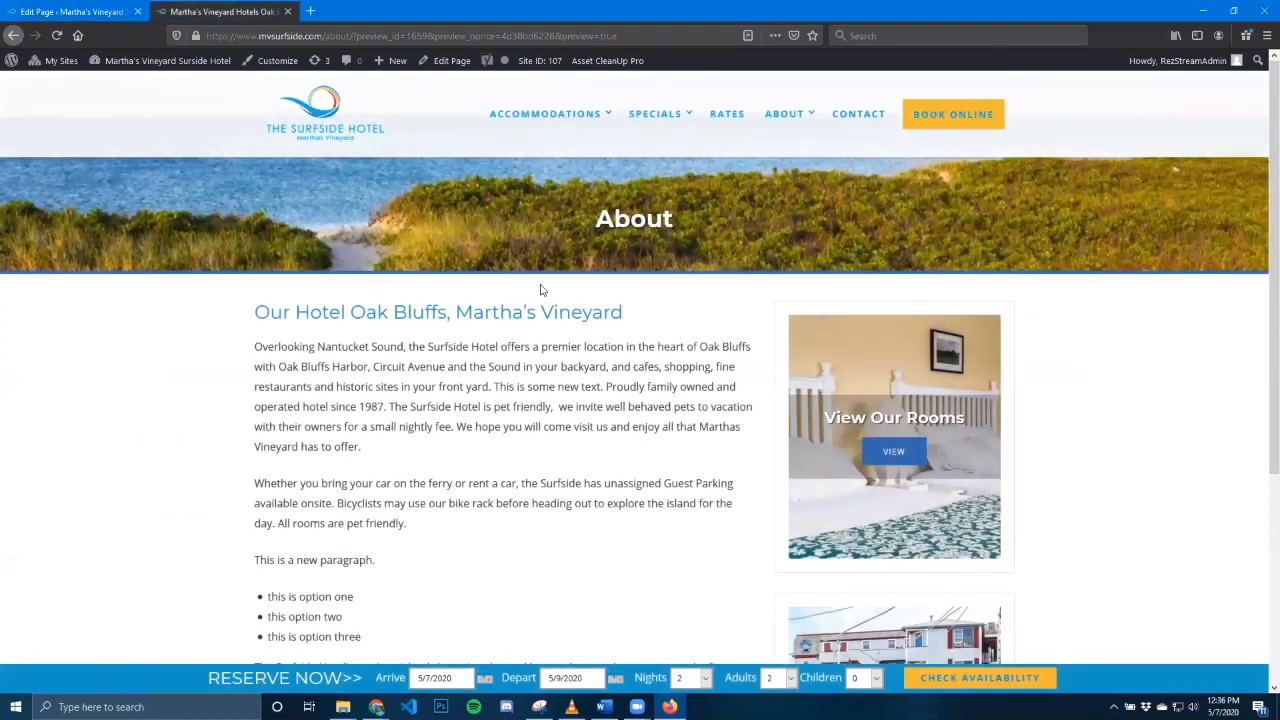
scroll(540, 288, "down", 1)
scroll(440, 449, "down", 1)
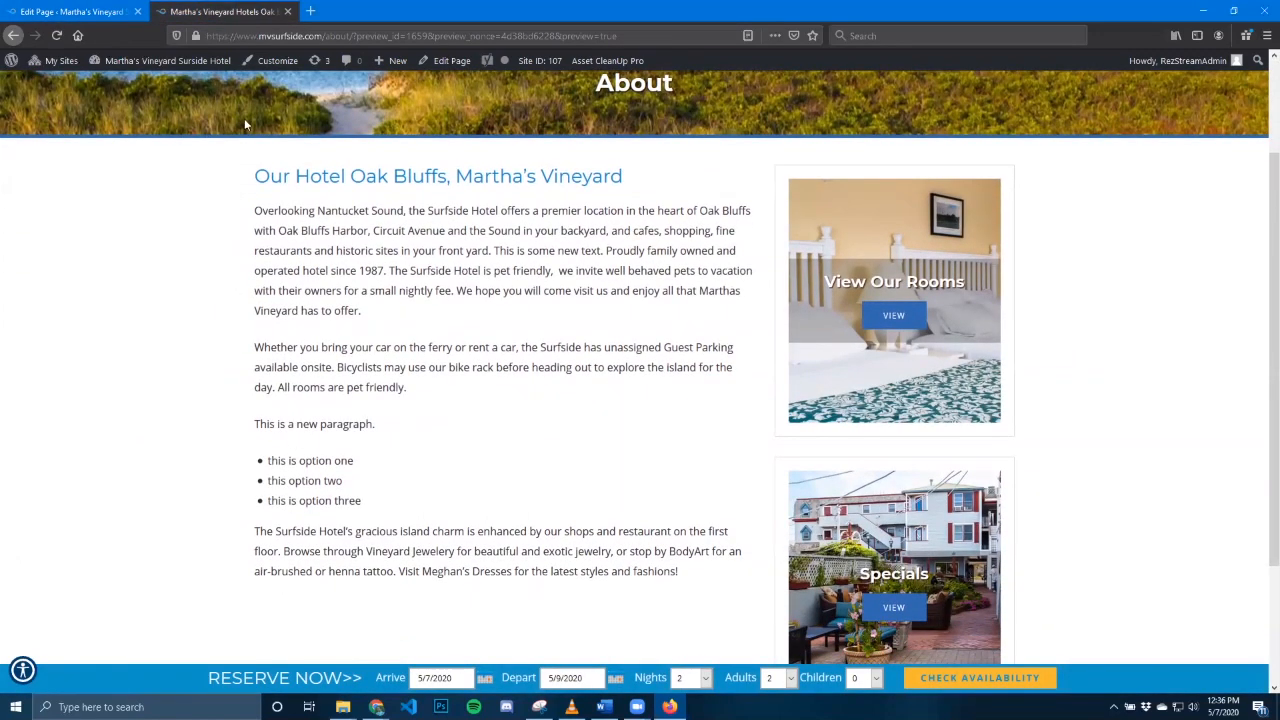
left_click(287, 11)
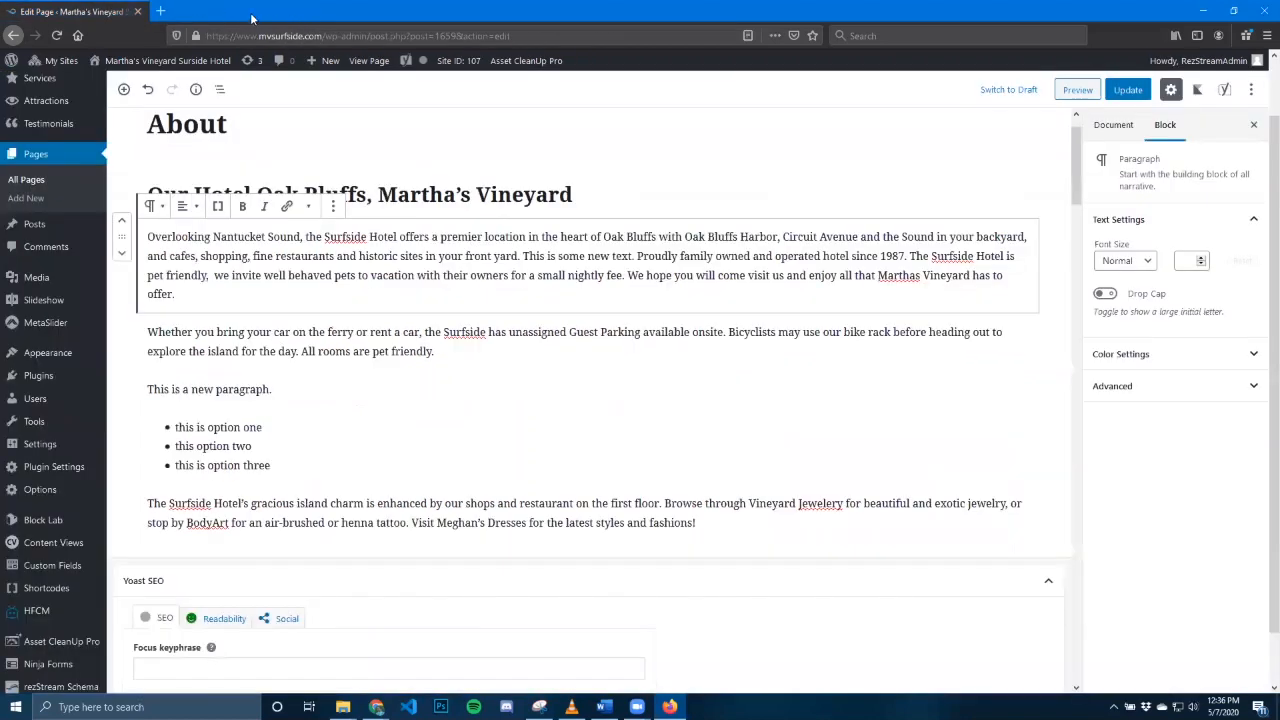
Update the About page and check the new paragraph and list on the live page
left_click(314, 384)
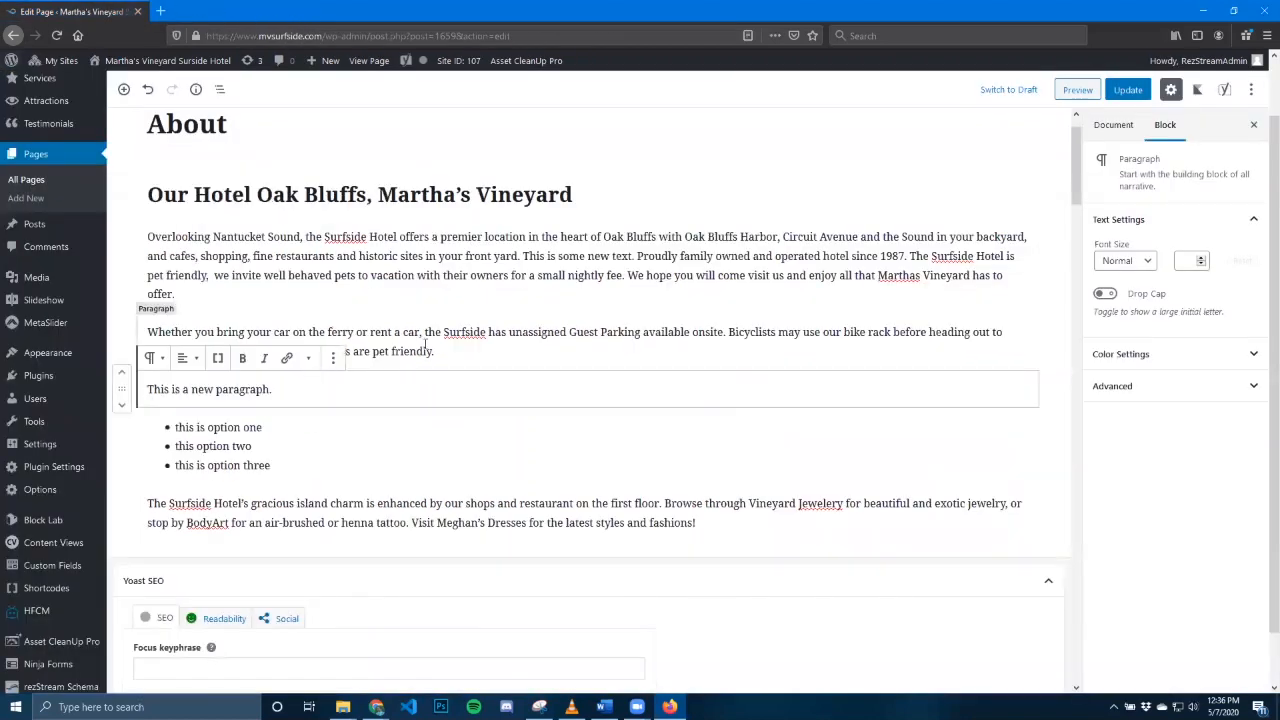
left_click(1128, 90)
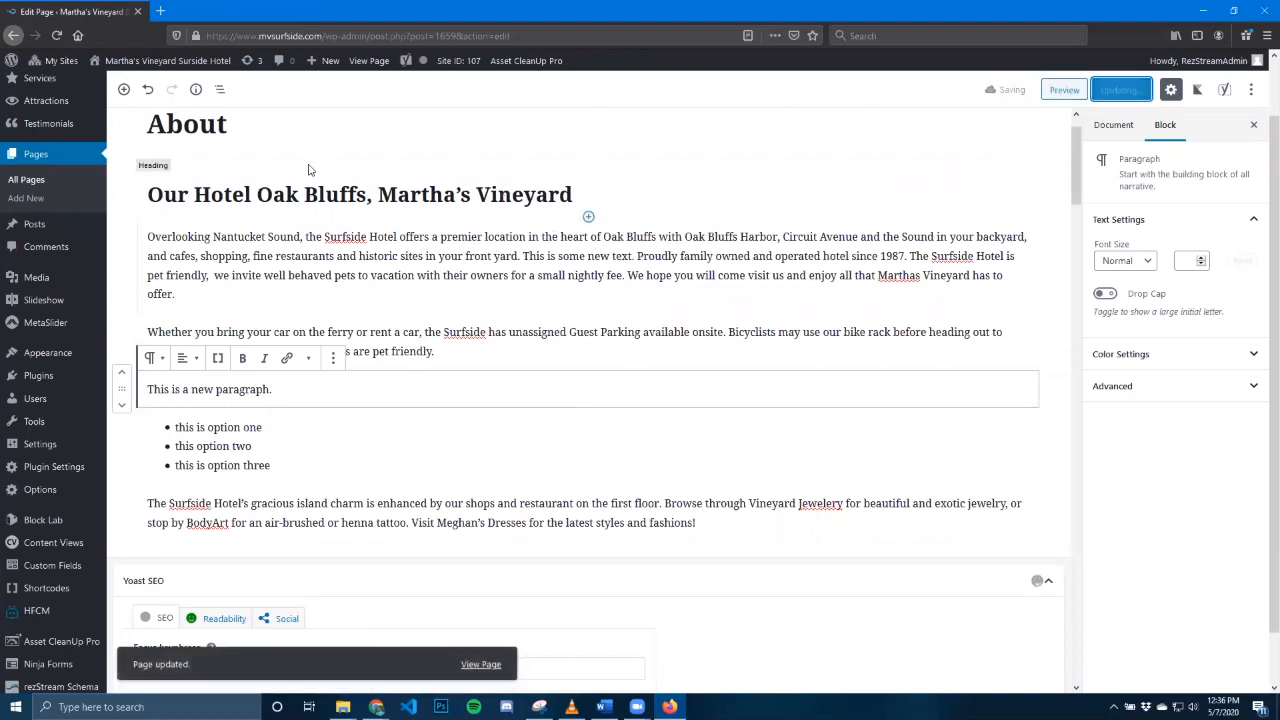
left_click(370, 62)
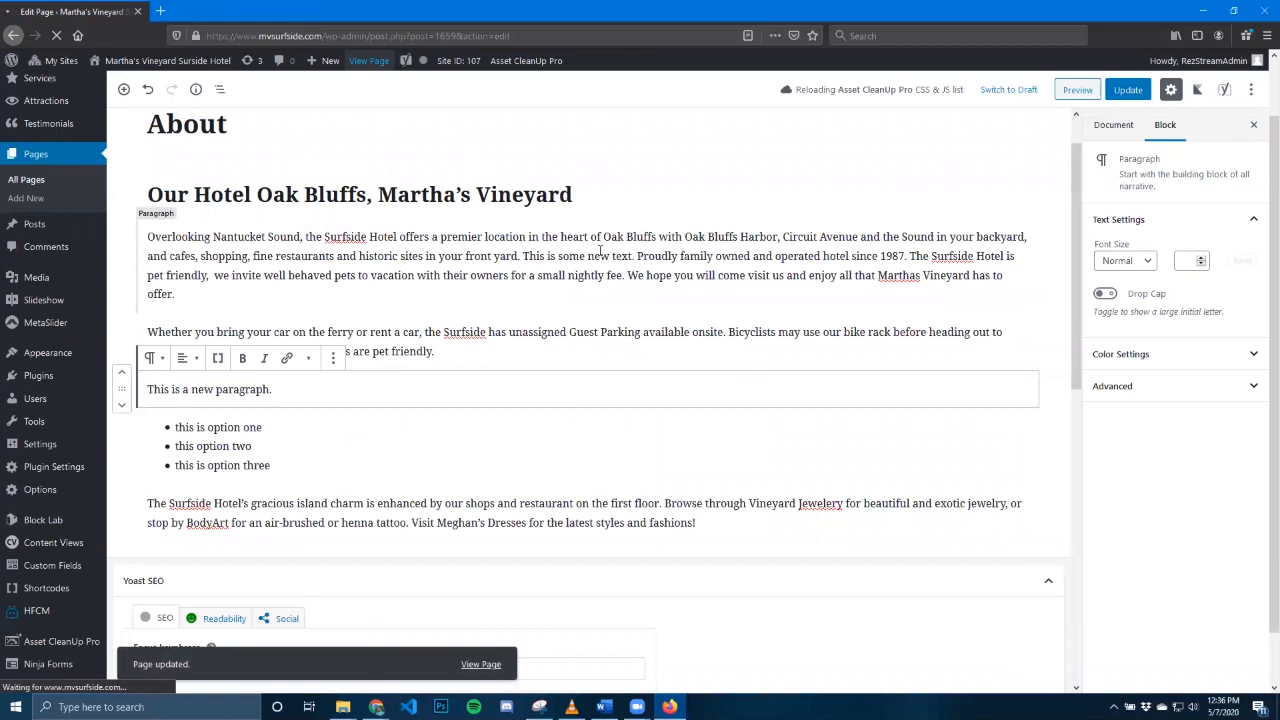
scroll(285, 356, "down", 2)
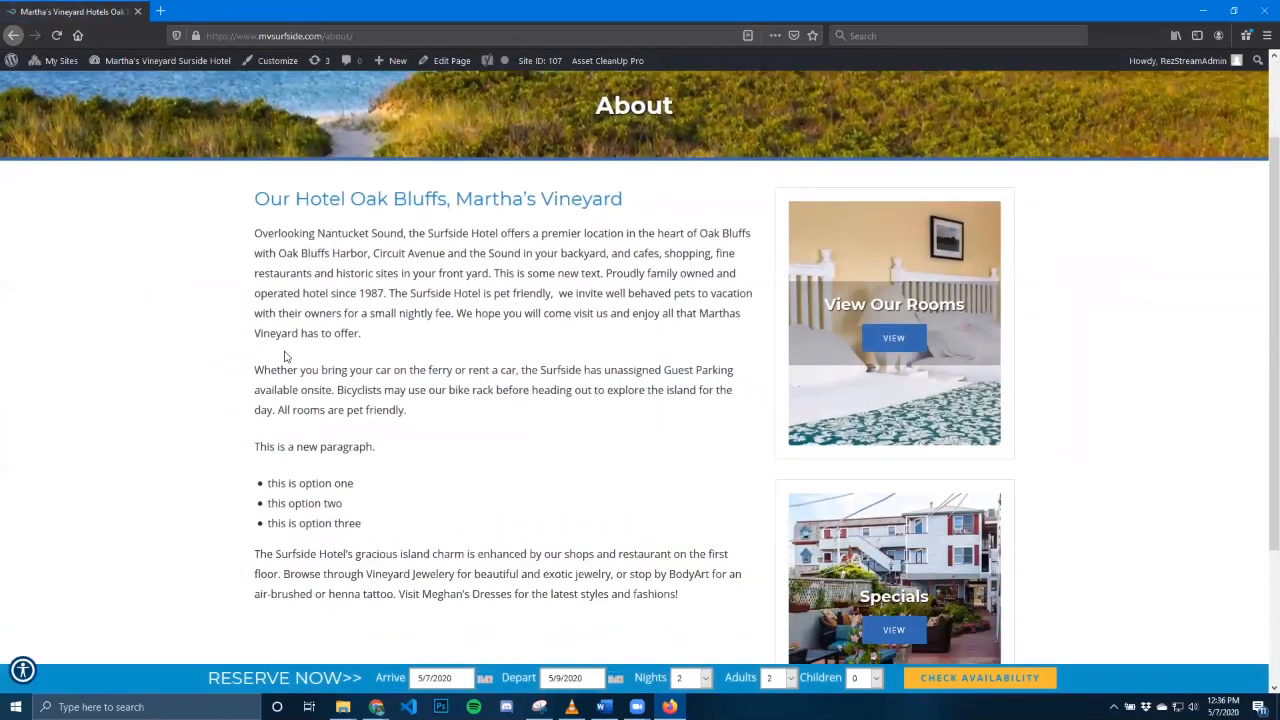
scroll(623, 348, "up", 2)
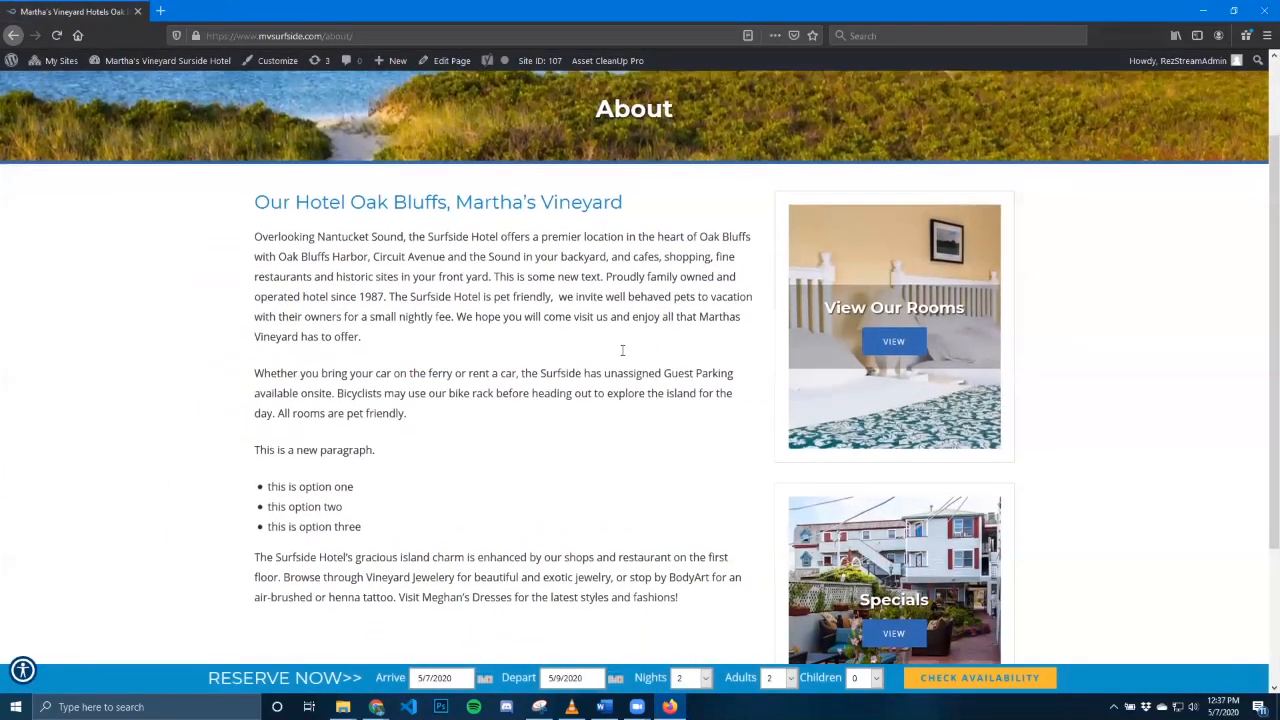
Reopen the About page for editing and remove the "This is a new paragraph." block
left_click(451, 62)
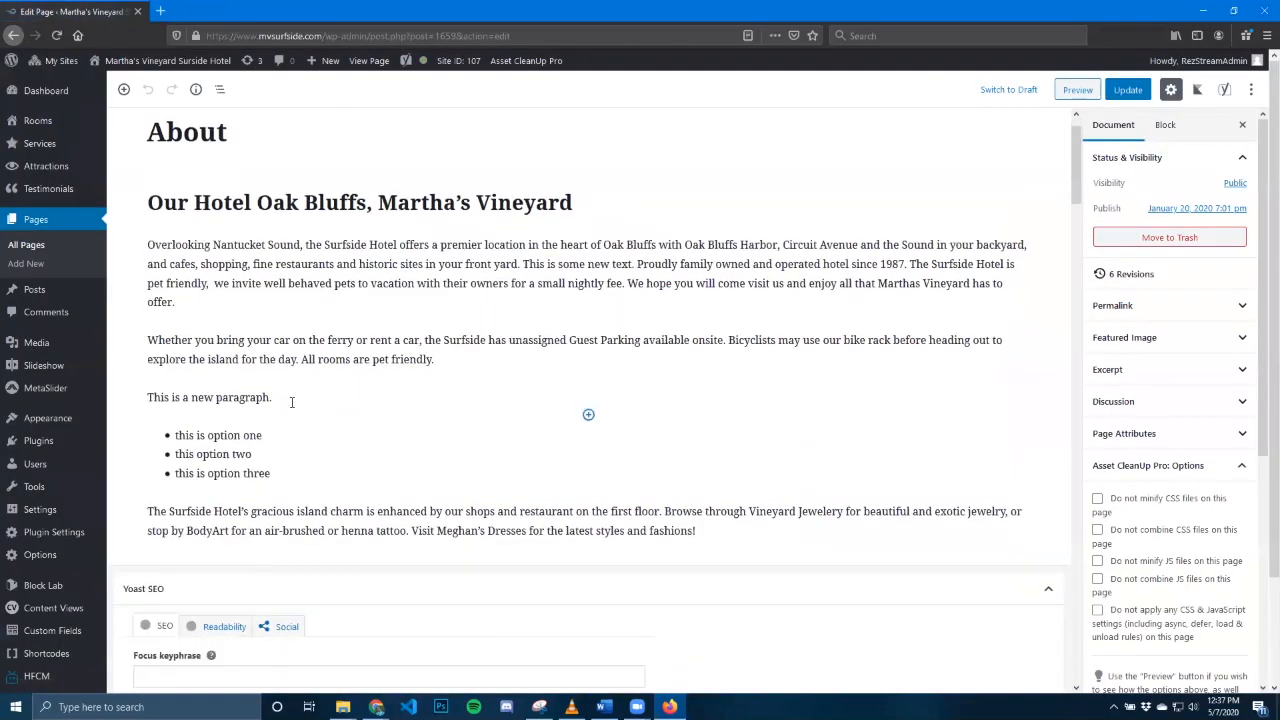
left_click(287, 395)
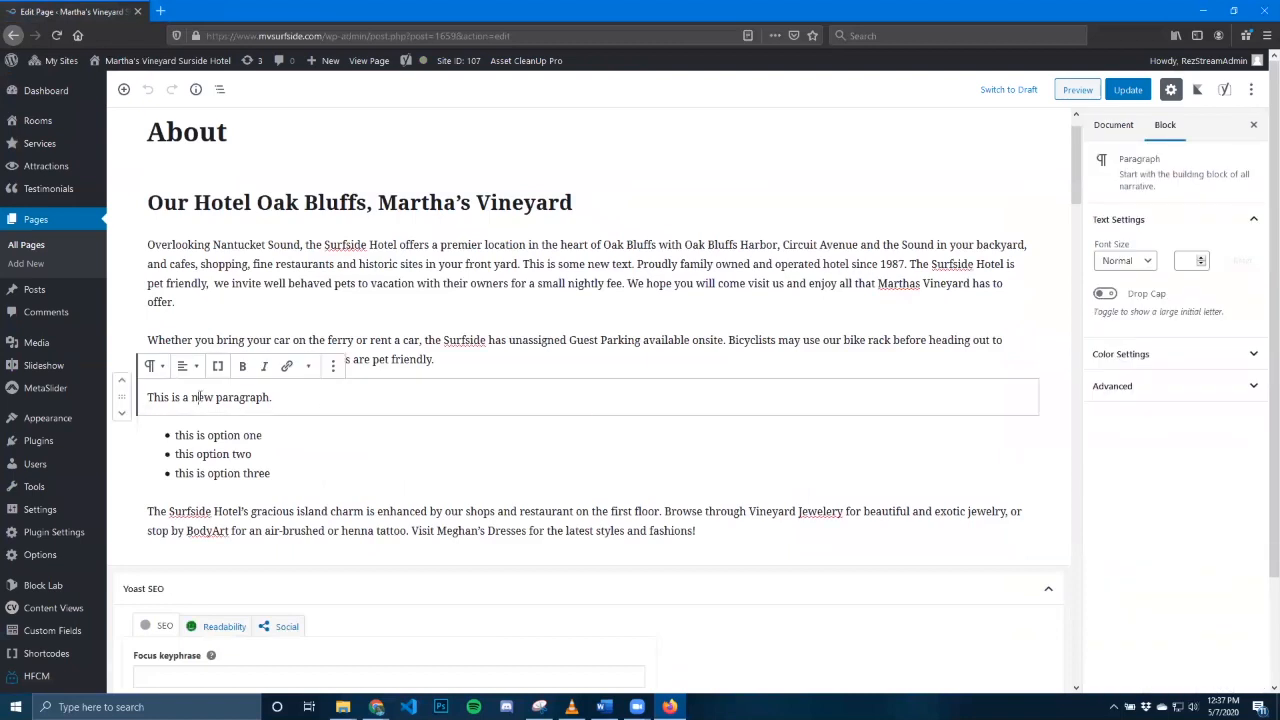
left_click(333, 367)
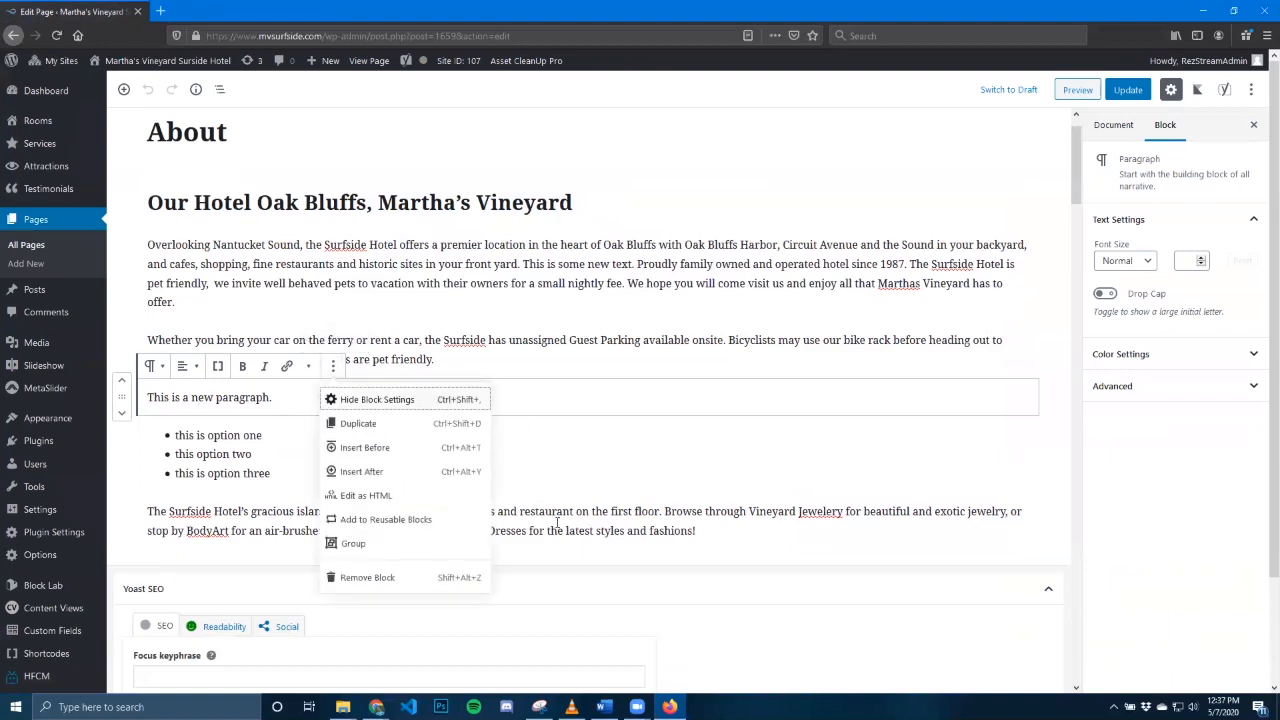
left_click(366, 577)
Remove the three-item bulleted list block below the second paragraph
left_click(294, 409)
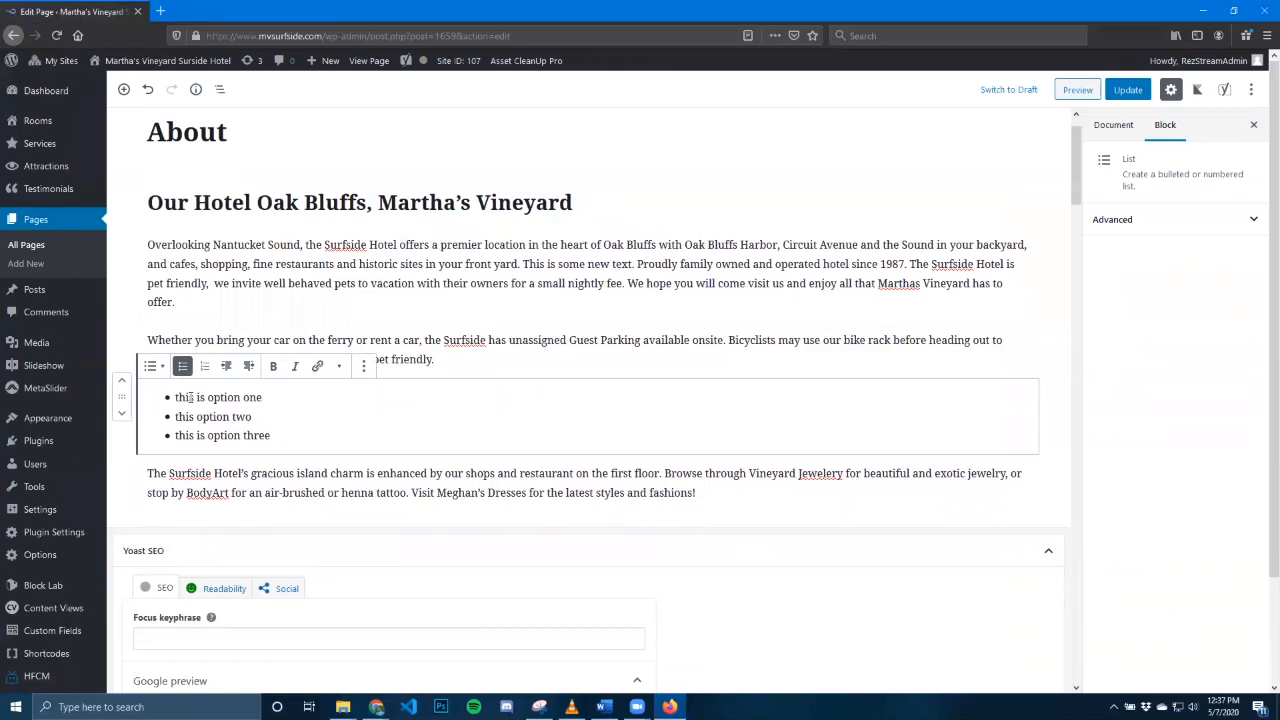
left_click(364, 366)
left_click(424, 579)
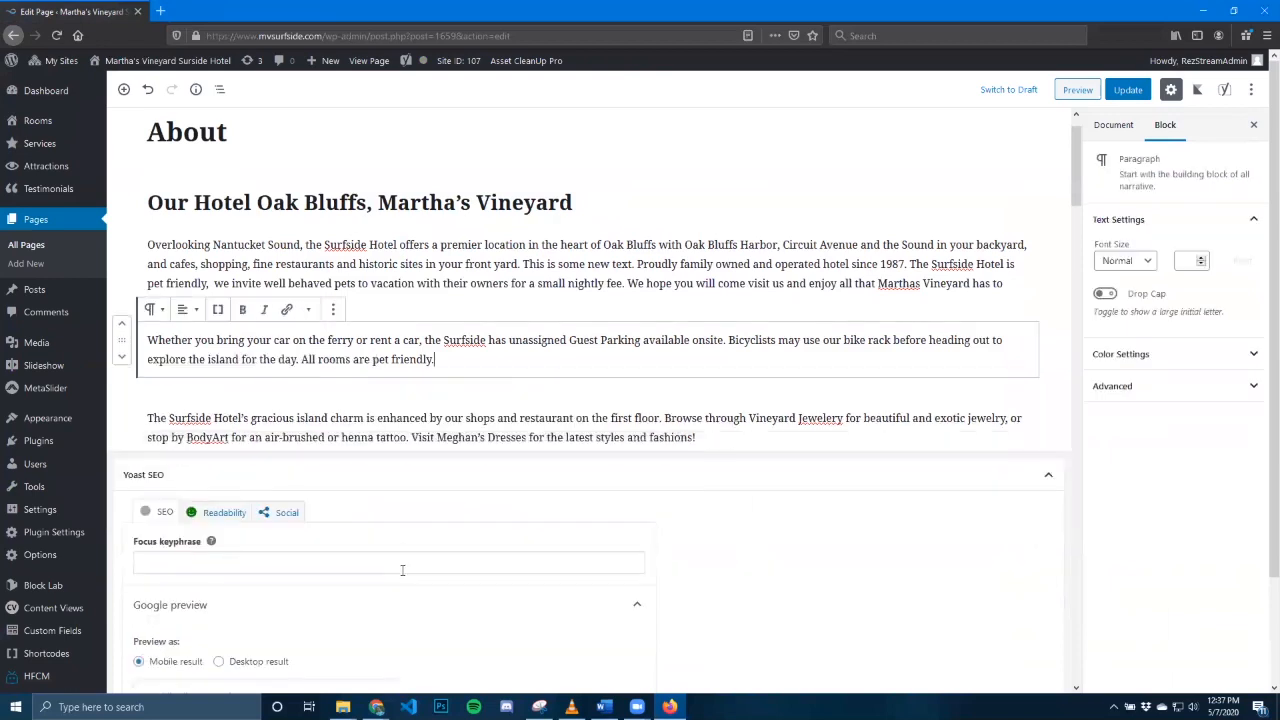
left_click(471, 283)
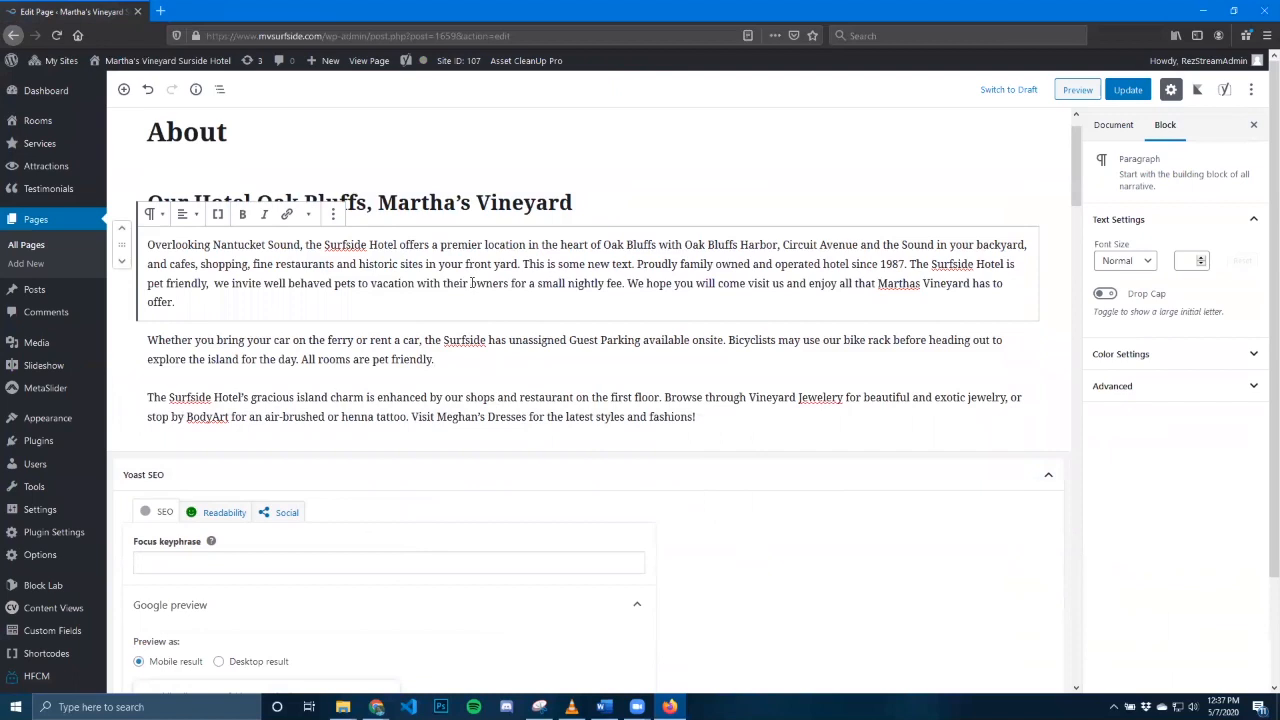
Switch to the Word document and copy both Overlook paragraphs together with the five-item bulleted list
left_click(603, 707)
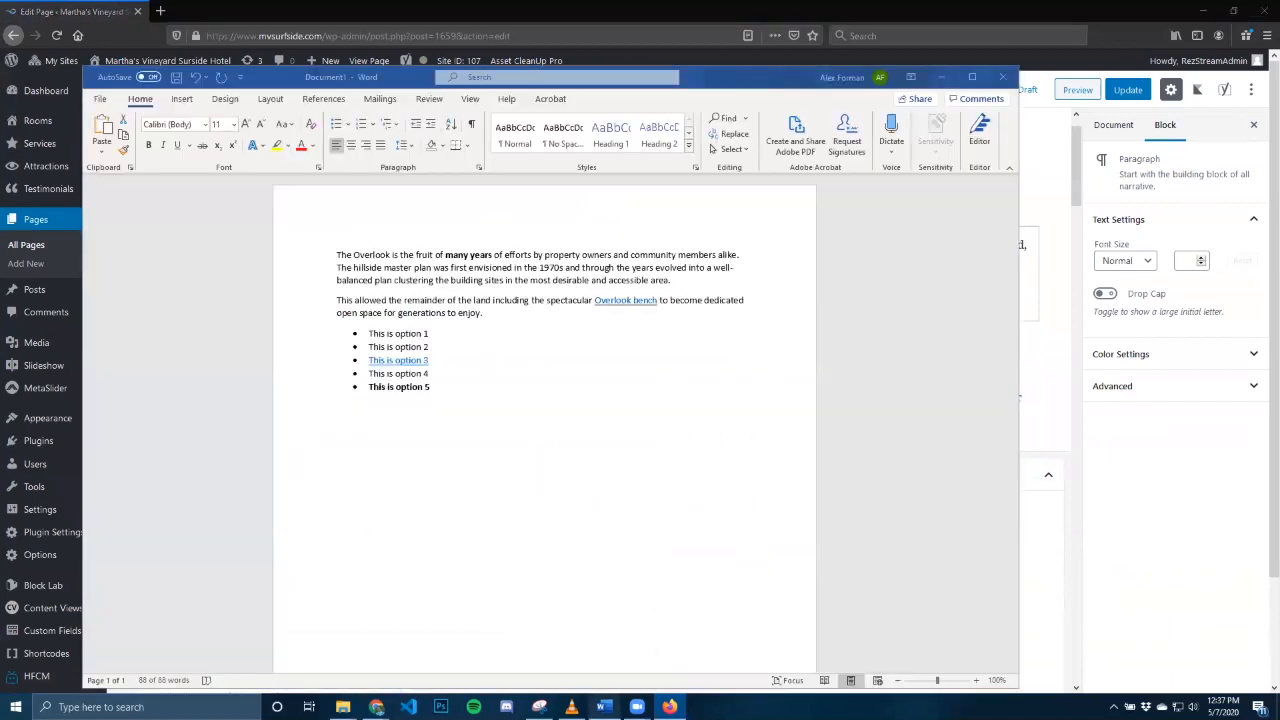
left_click(506, 362)
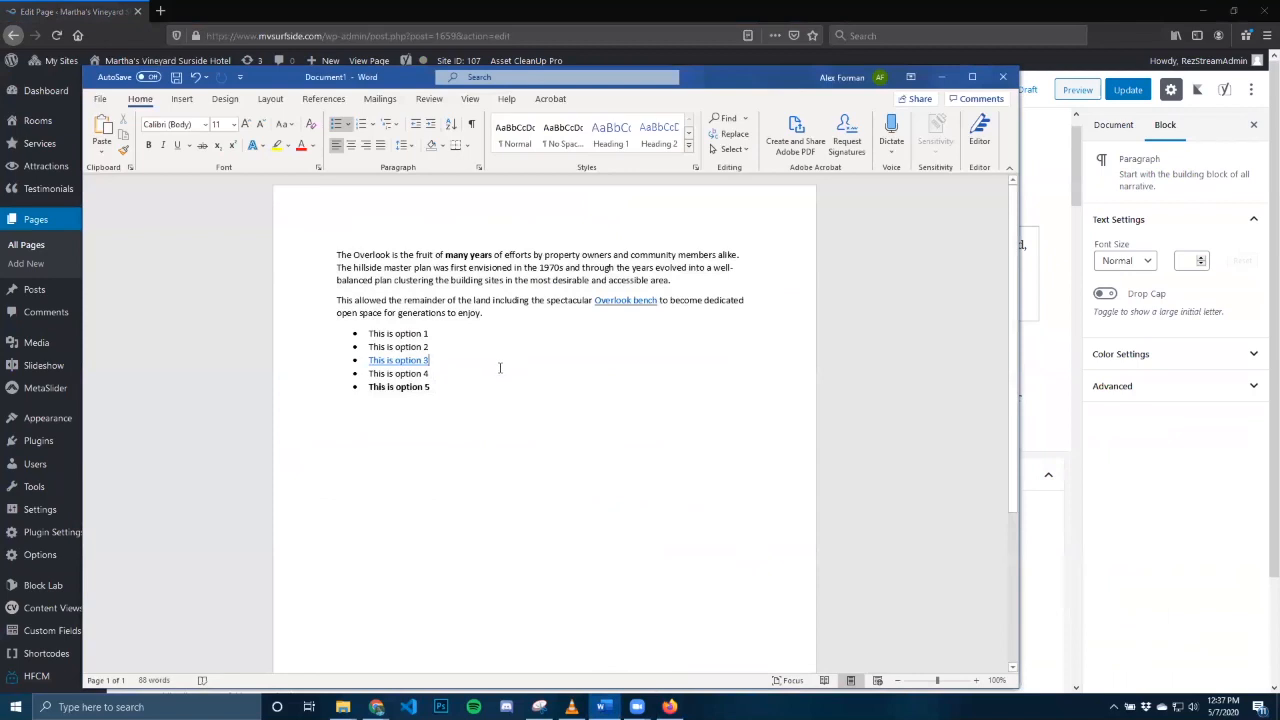
left_click(440, 387)
left_click_drag(440, 387, 338, 255)
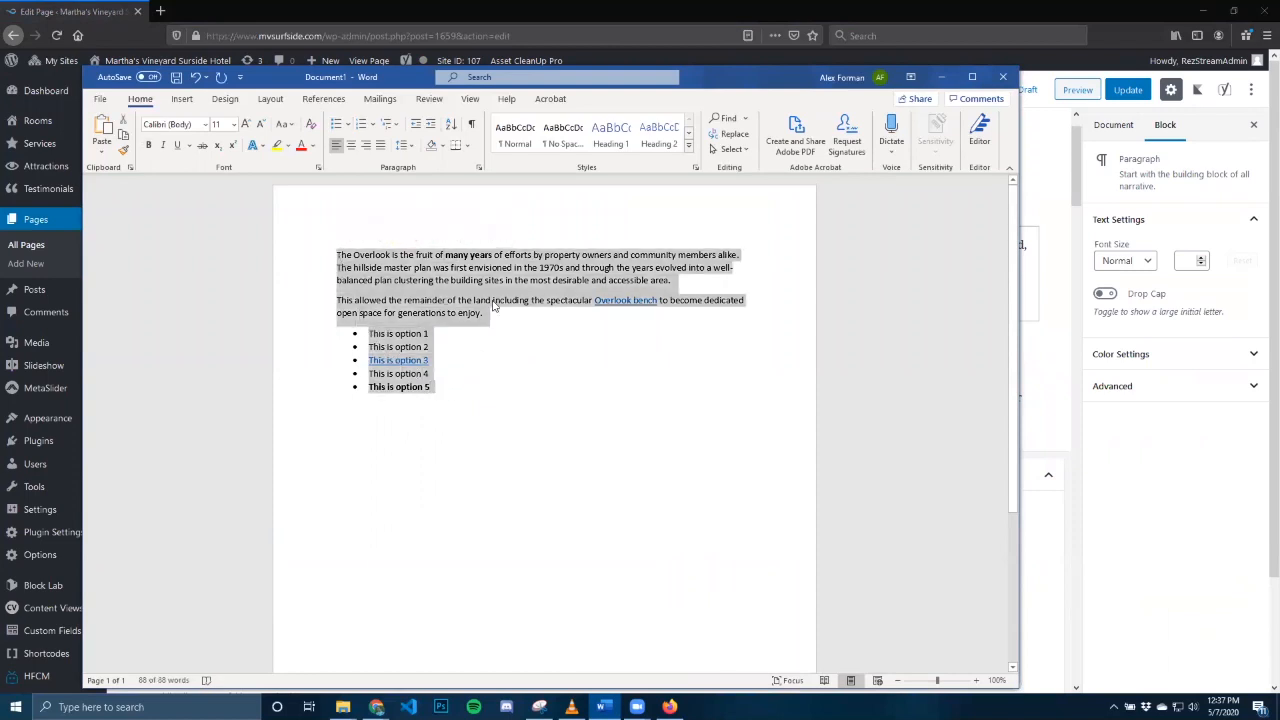
right_click(396, 273)
left_click(442, 304)
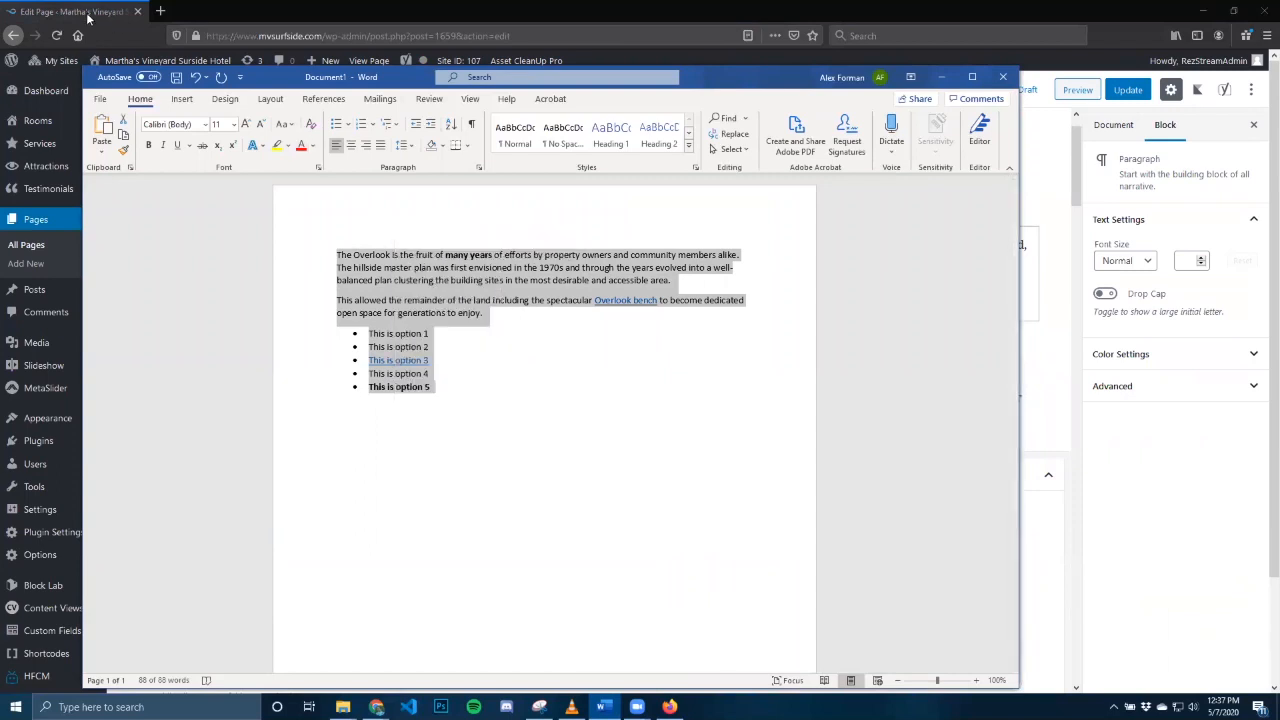
Return to the About page editor, add a paragraph block after the last paragraph, and paste the copied Word content into it
key("alt+Tab")
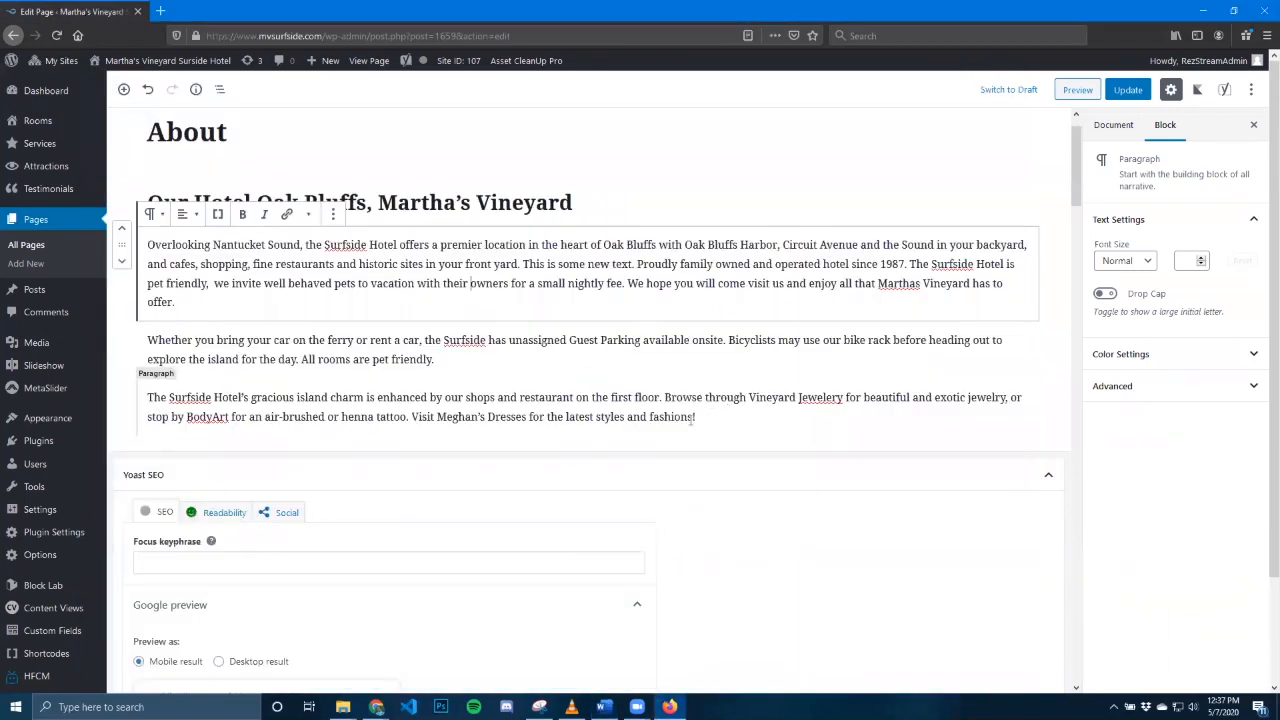
left_click(692, 417)
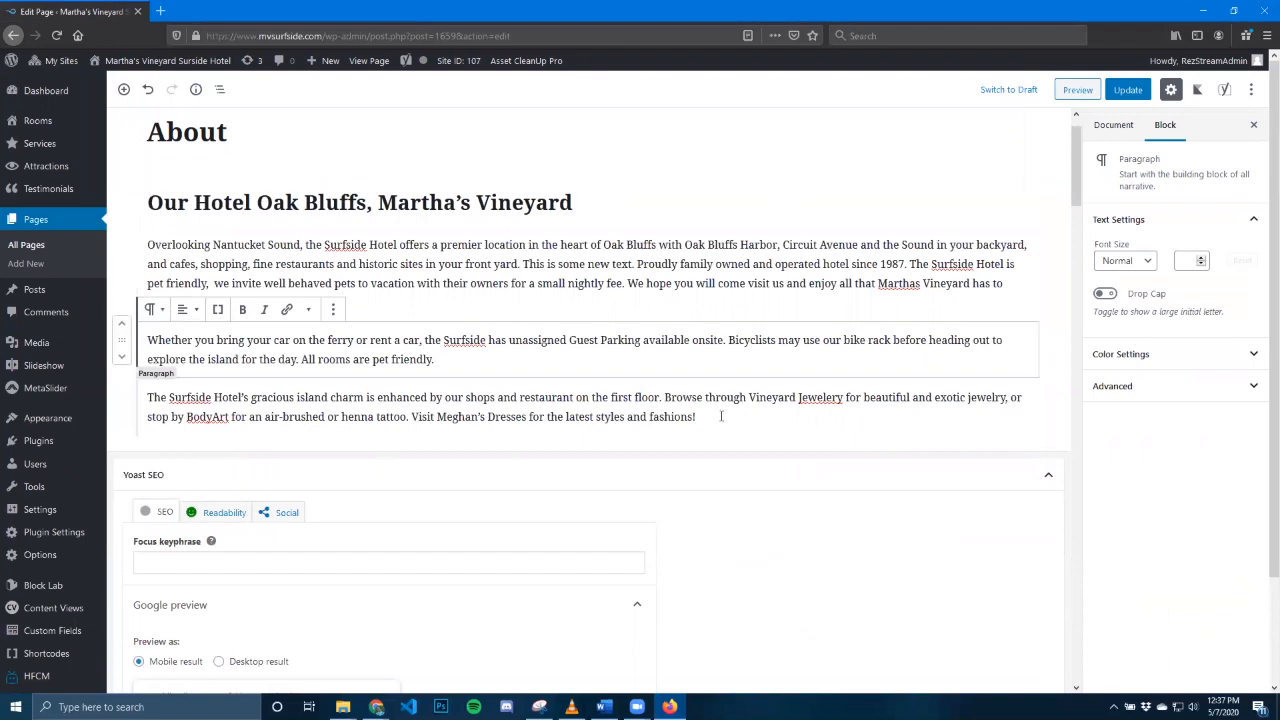
left_click(123, 89)
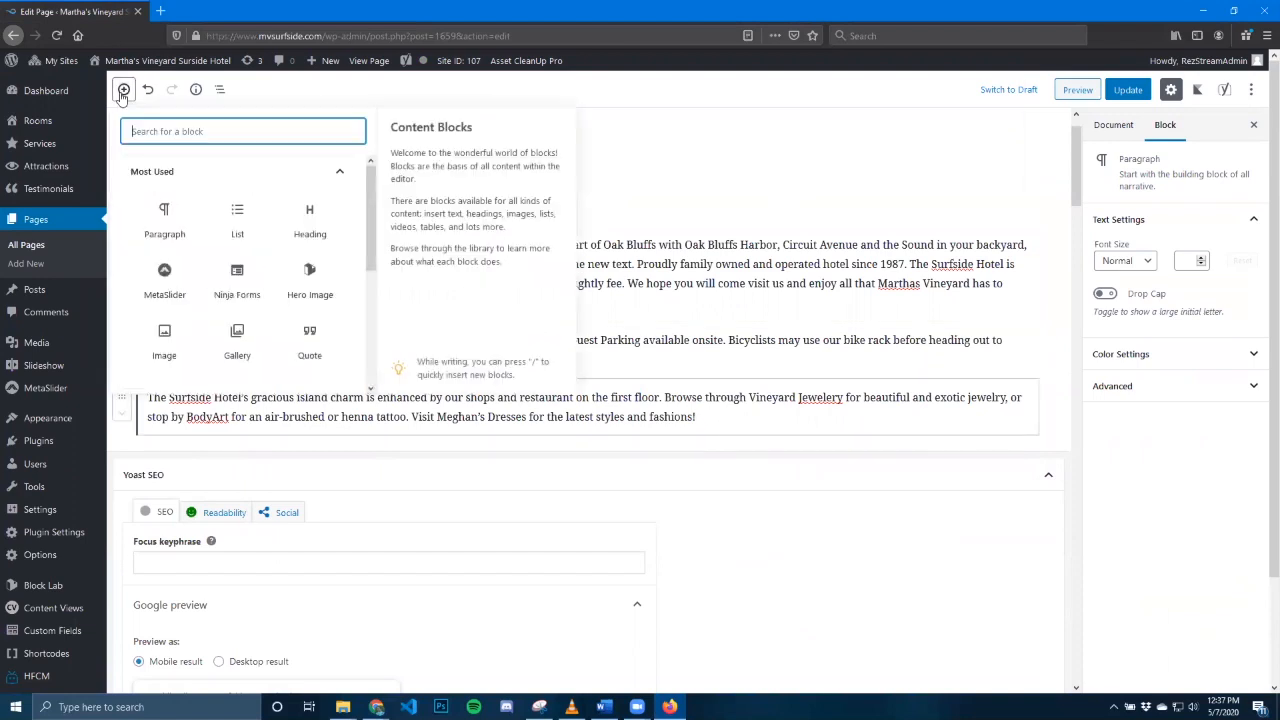
left_click(166, 216)
right_click(169, 455)
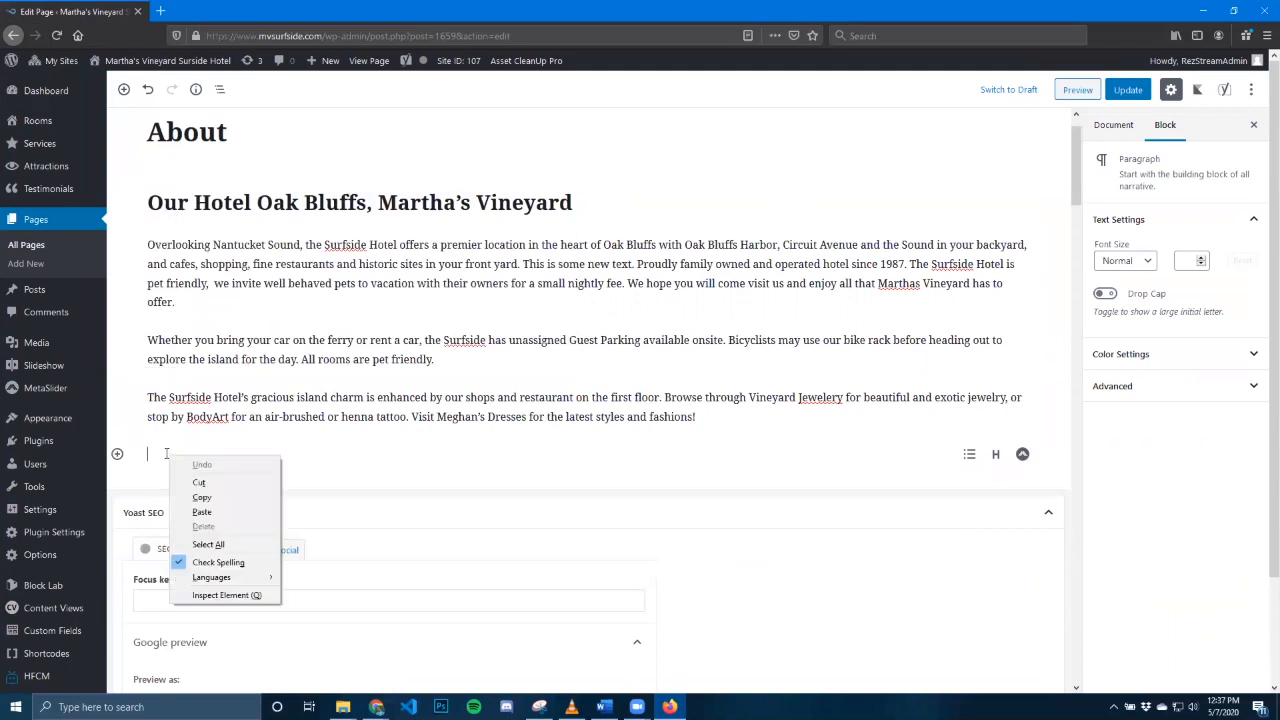
left_click(210, 515)
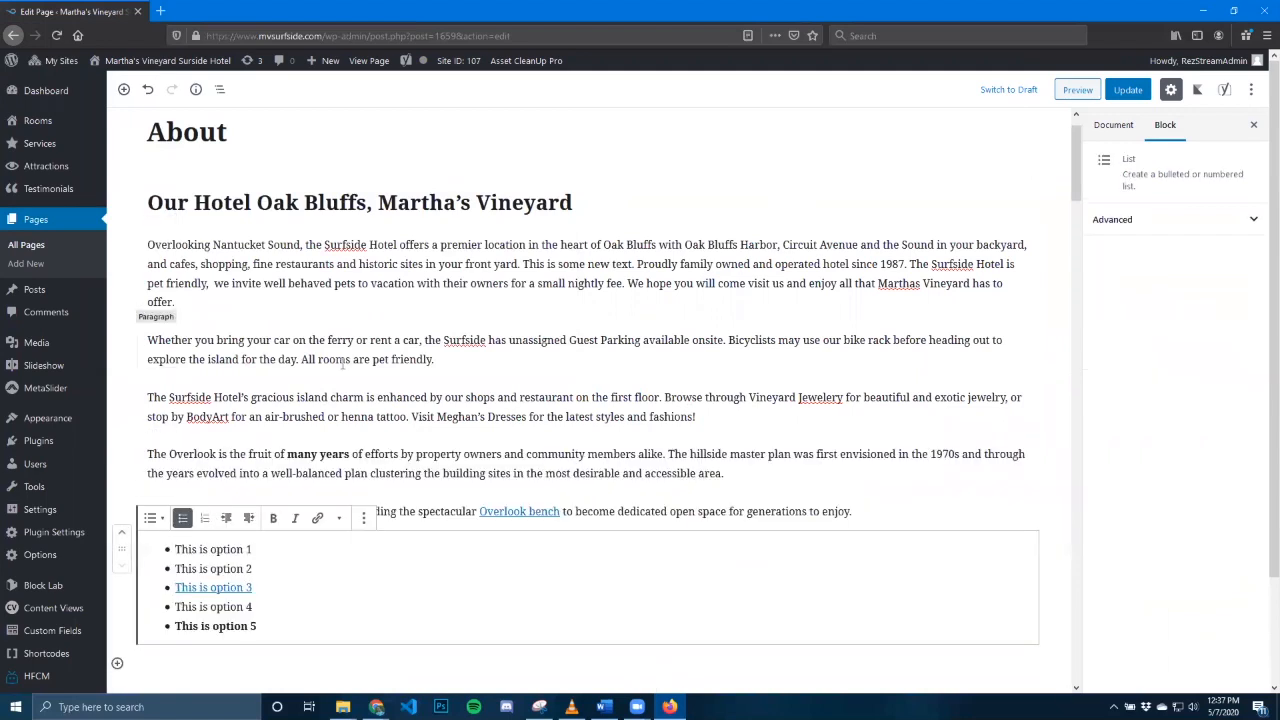
Compare the pasted paragraphs and list with the Word document, checking the bold text, links and bullets
scroll(330, 400, "down", 1)
left_click(308, 329)
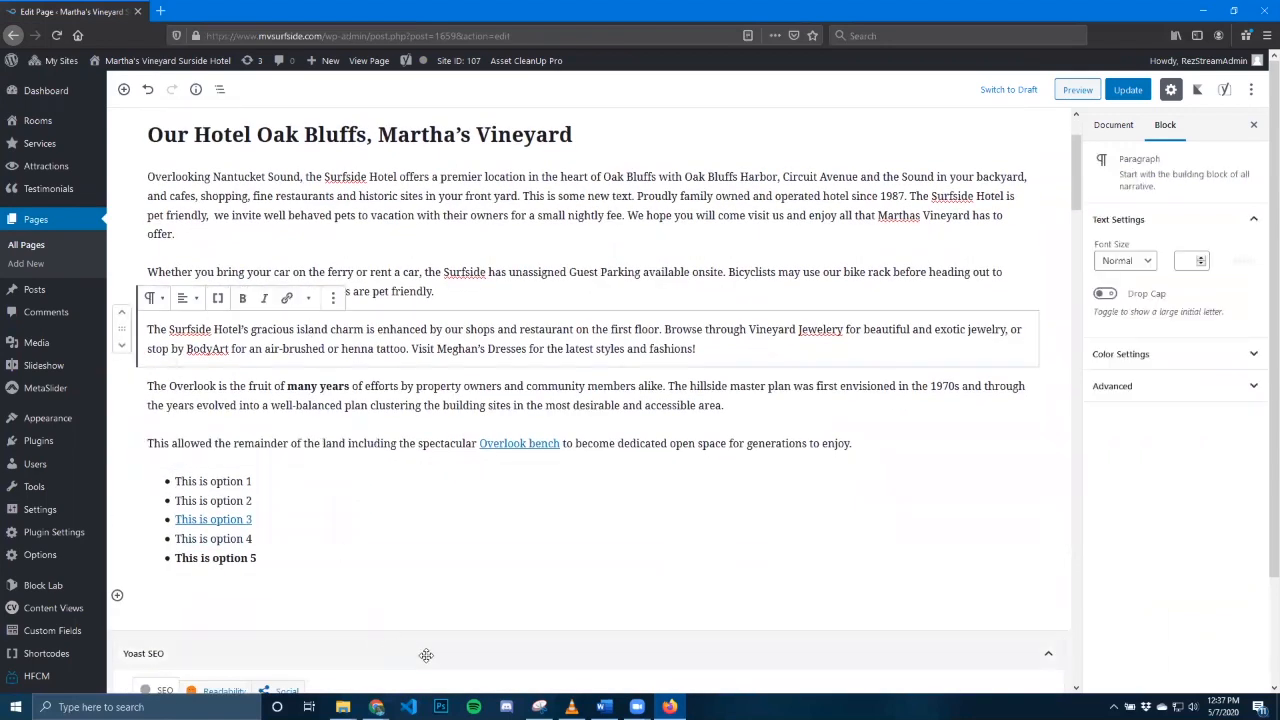
left_click(603, 706)
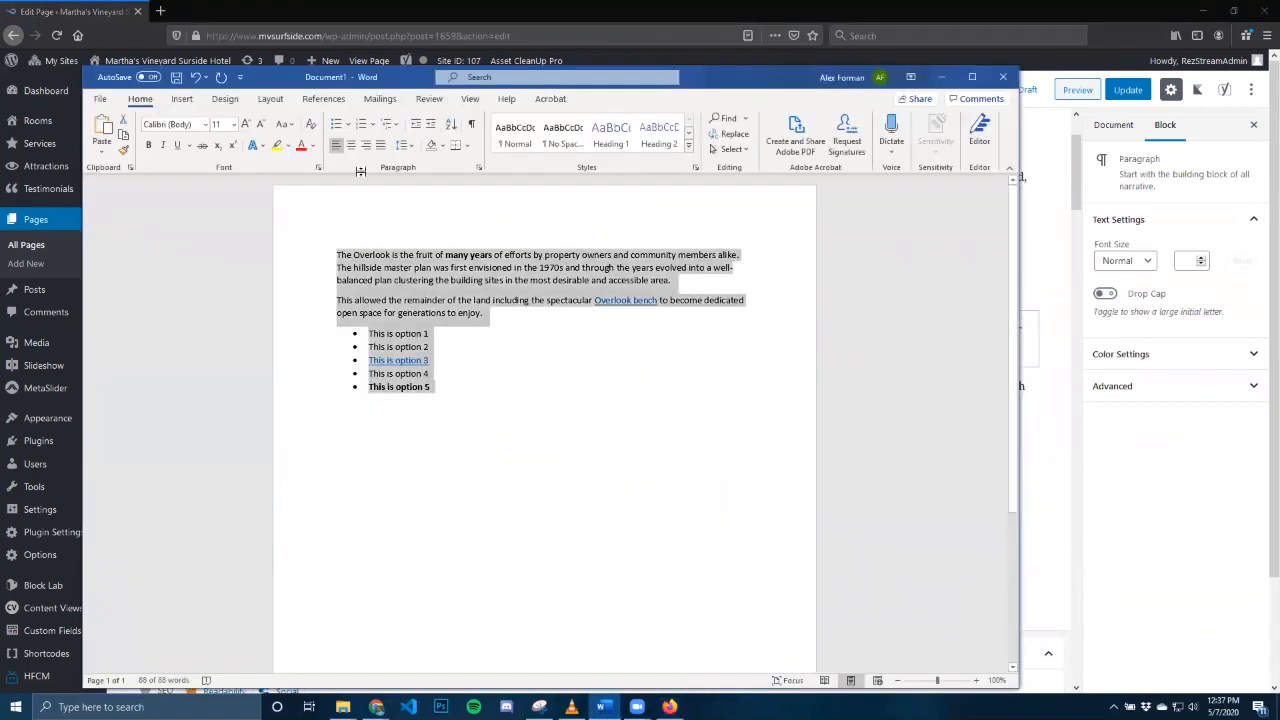
left_click_drag(360, 171, 849, 181)
left_click(886, 290)
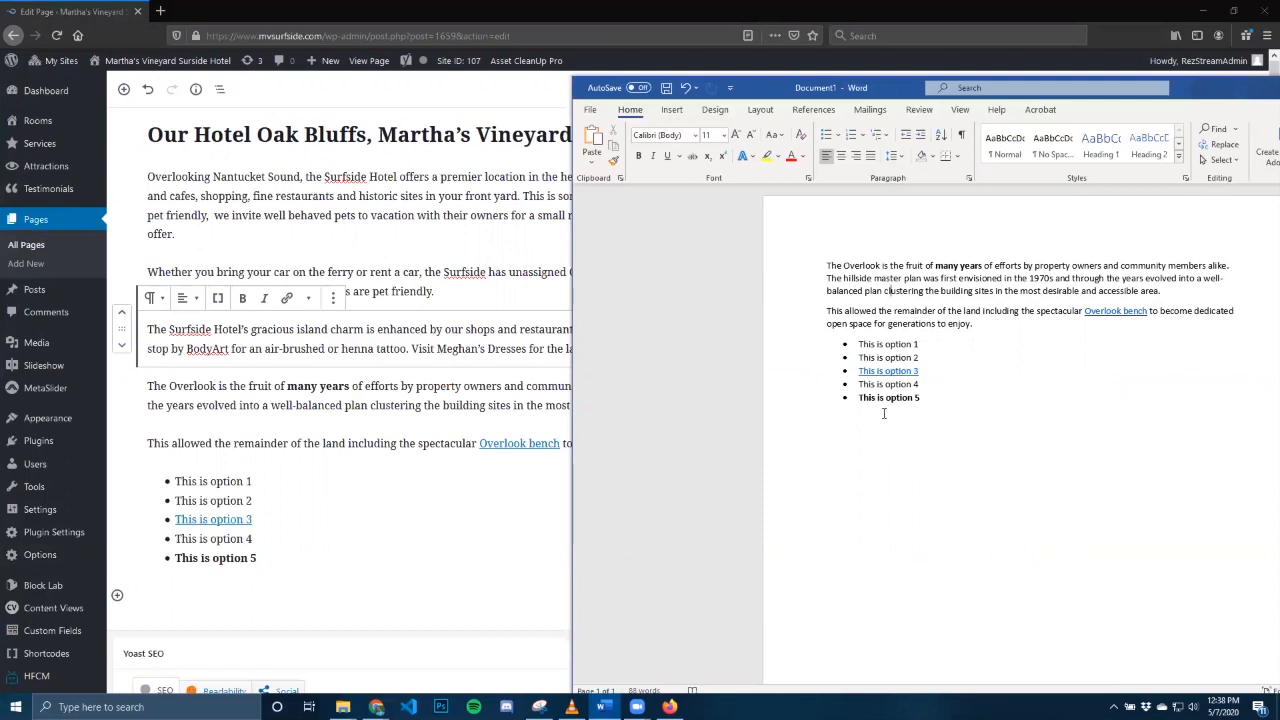
left_click(390, 386)
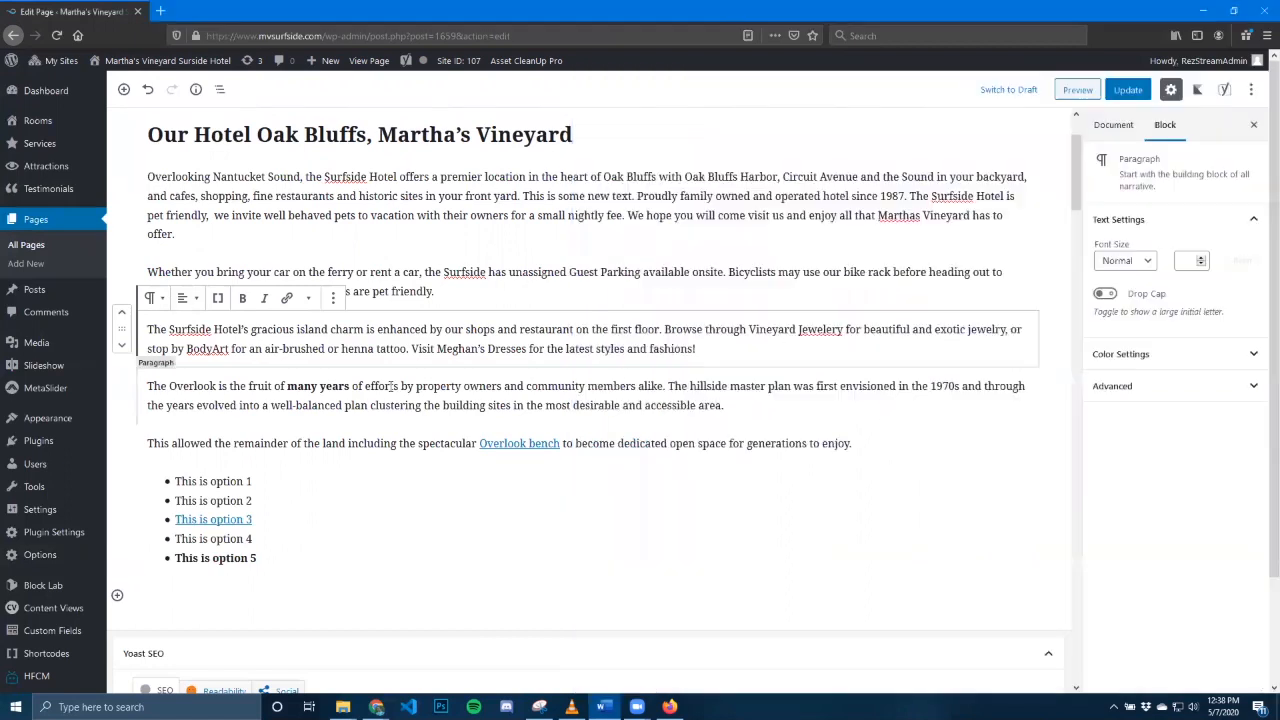
left_click(325, 548, "shift")
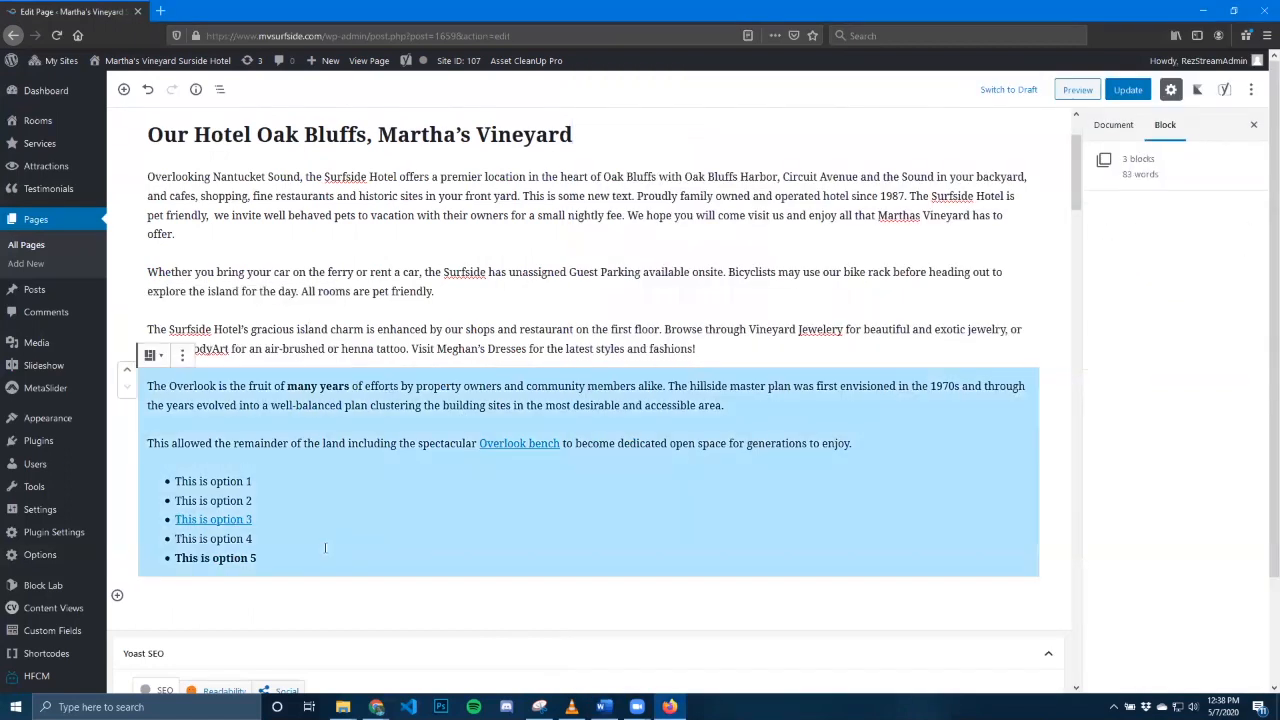
Remove the two pasted paragraph blocks, "The Overlook is the fruit of many years" and "This allowed the remainder of the land"
left_click(204, 410)
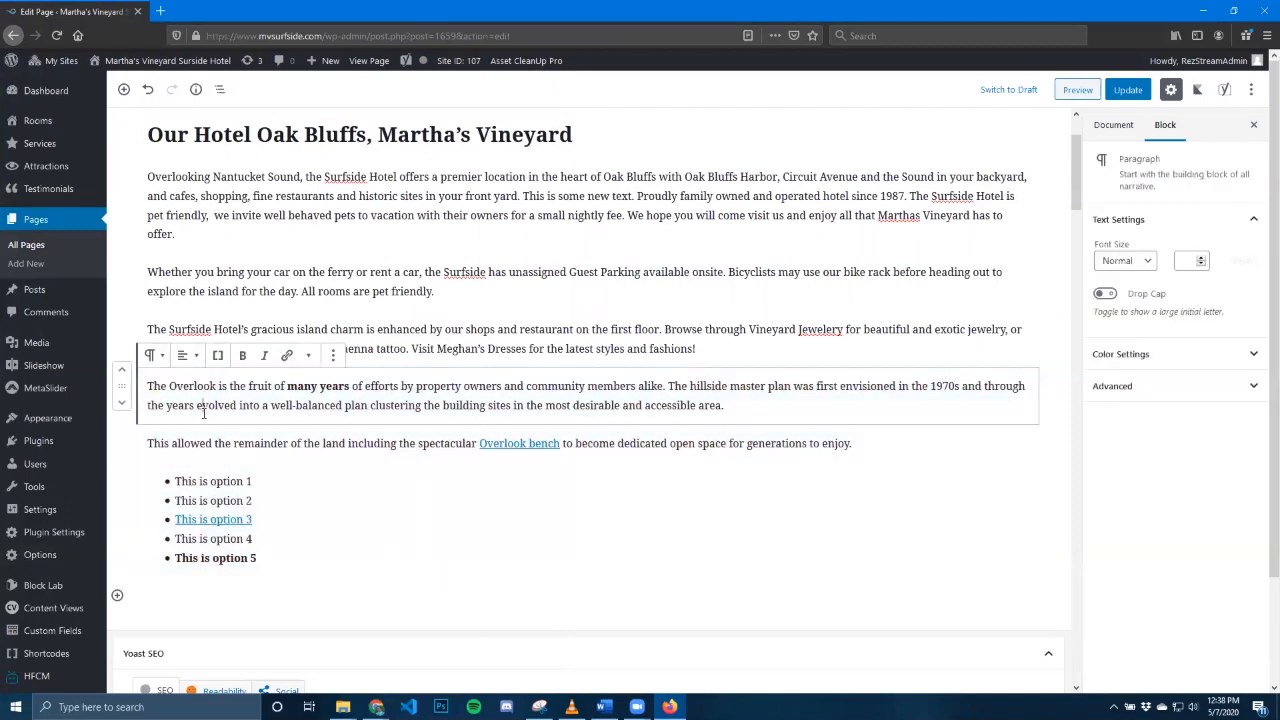
left_click(333, 356)
left_click(390, 567)
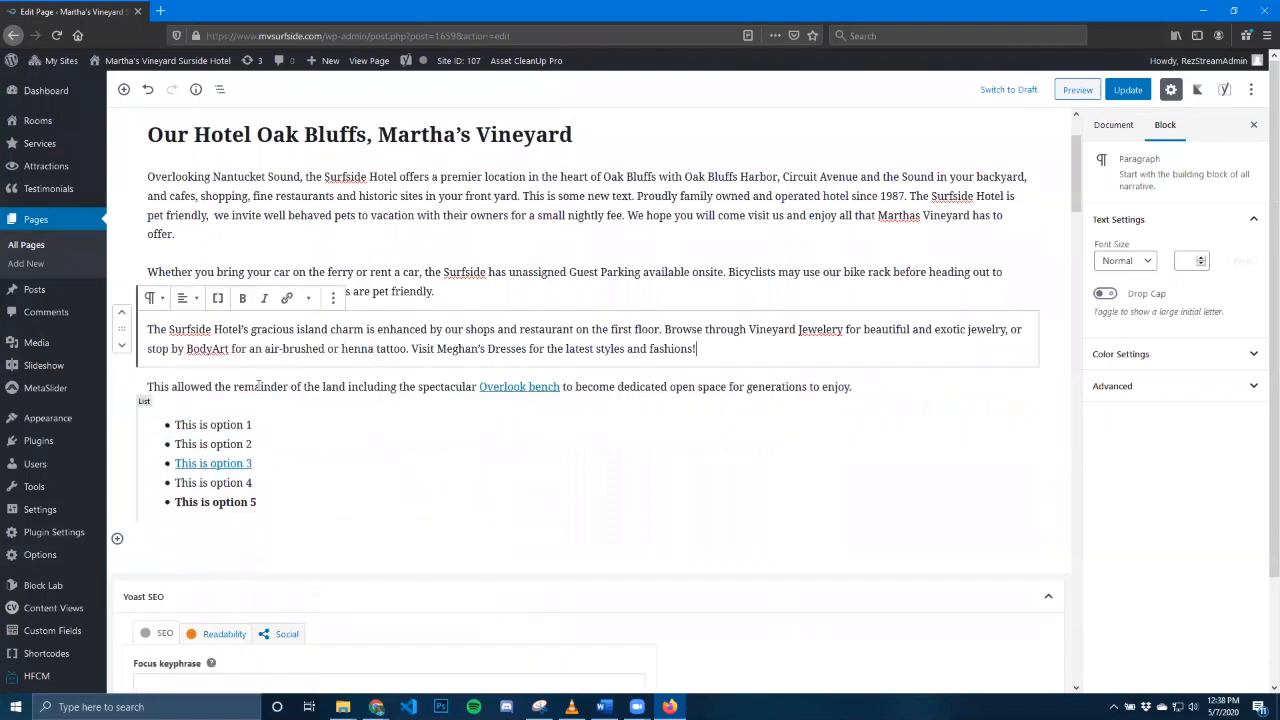
left_click(334, 356)
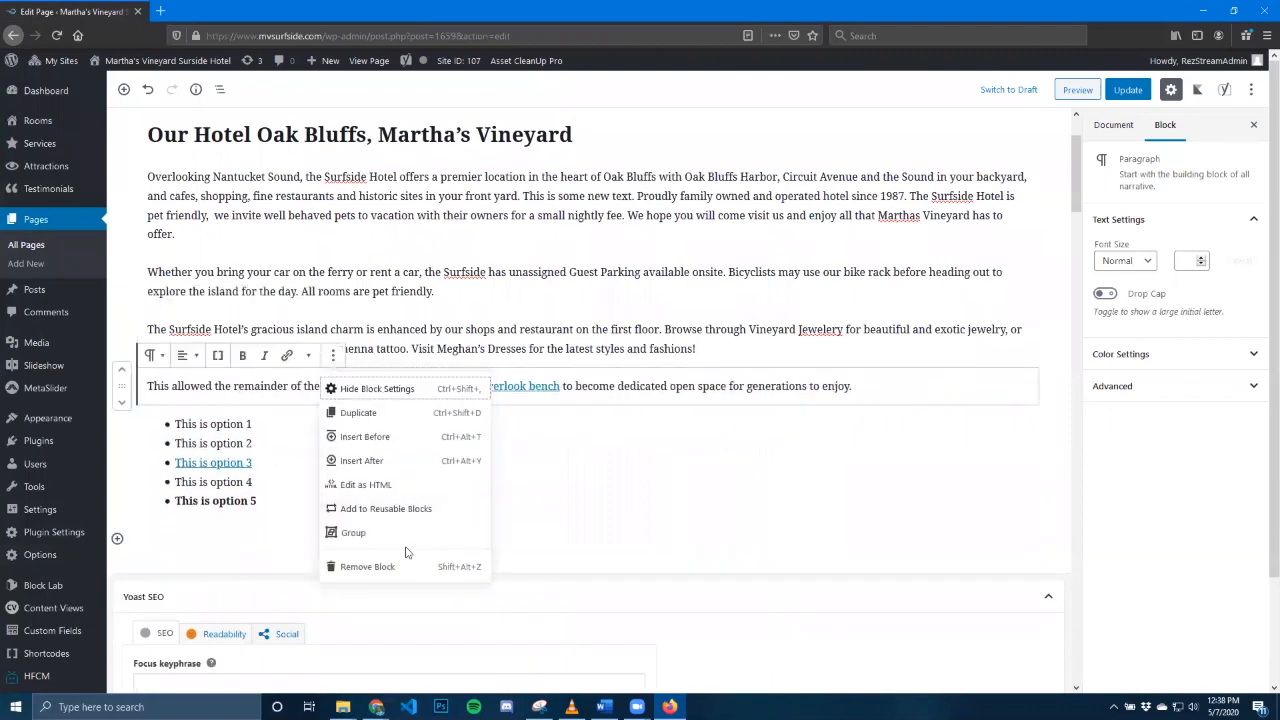
left_click(389, 566)
Move the five-item list block up above the first paragraph and back down between the second and third paragraphs
left_click(302, 407)
scroll(302, 407, "up", 2)
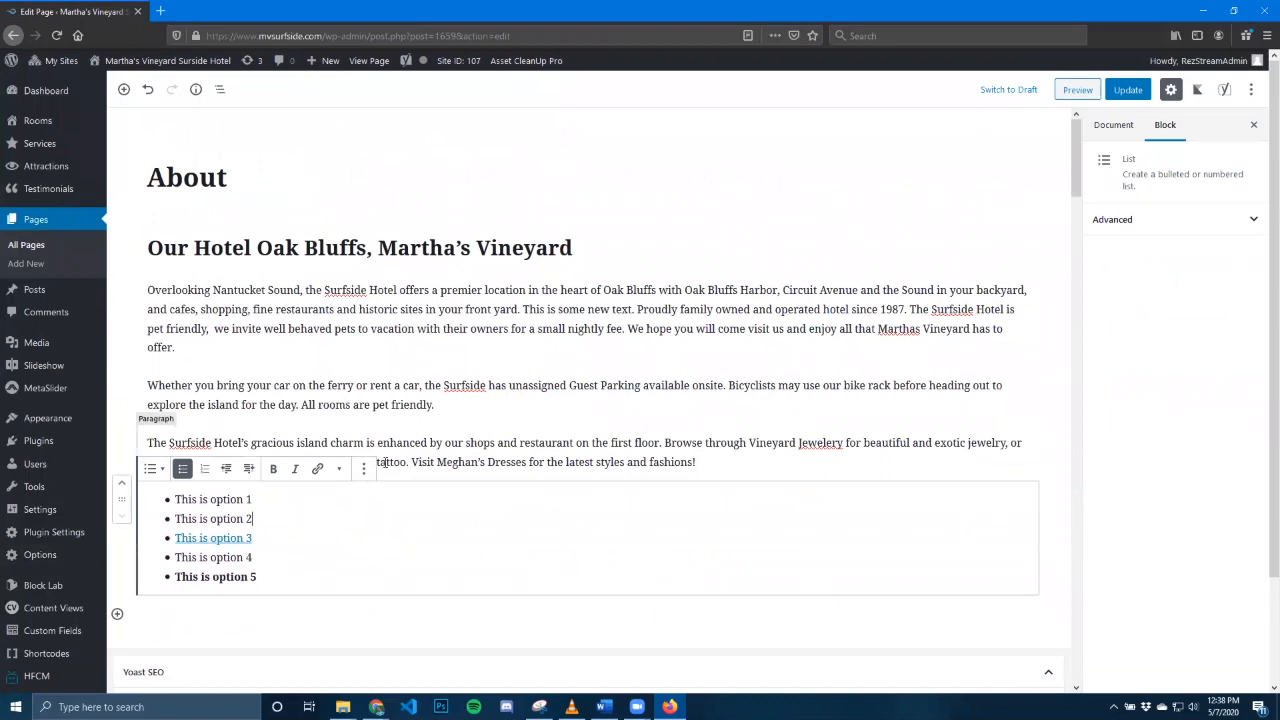
left_click(121, 482)
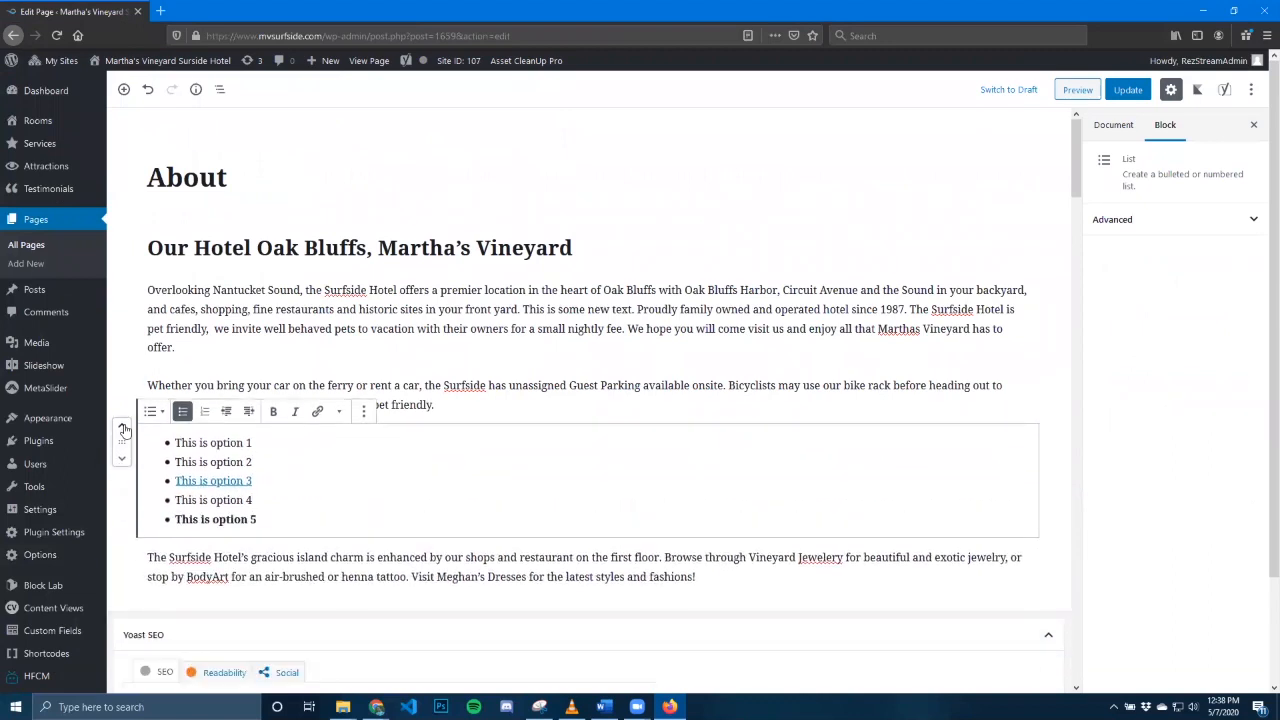
left_click(121, 430)
left_click(120, 369)
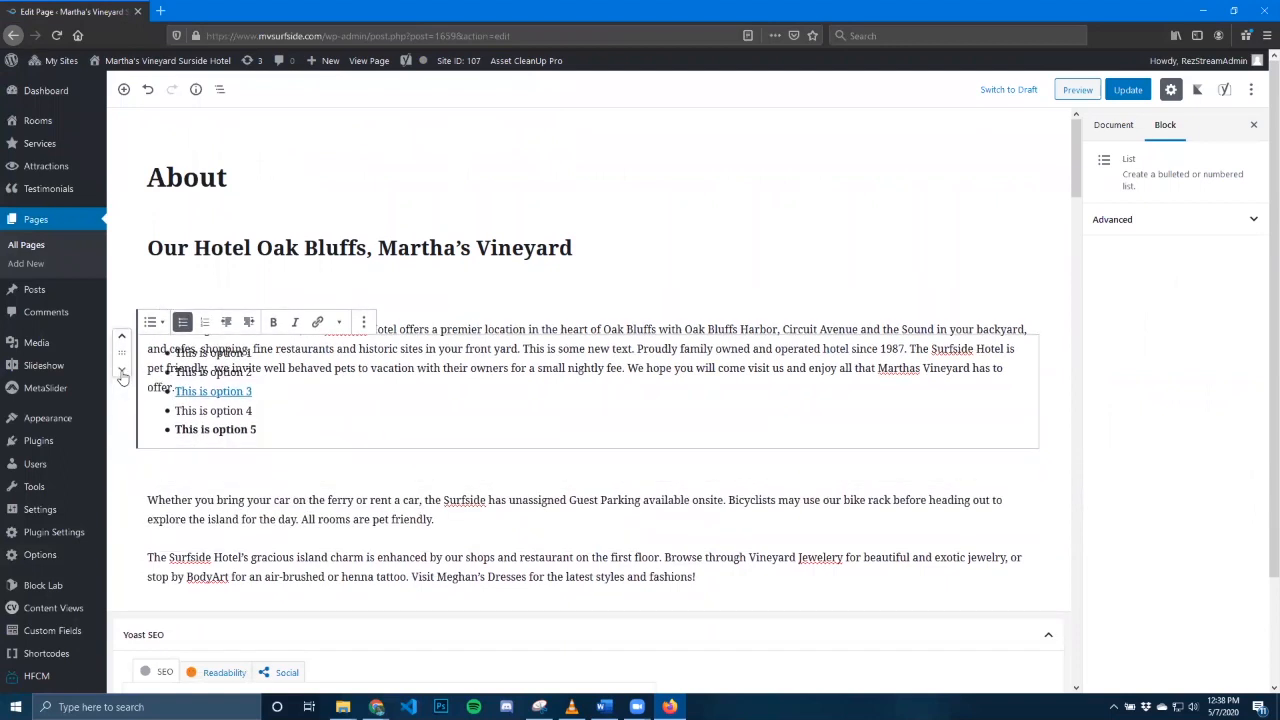
left_click_drag(121, 291, 188, 530)
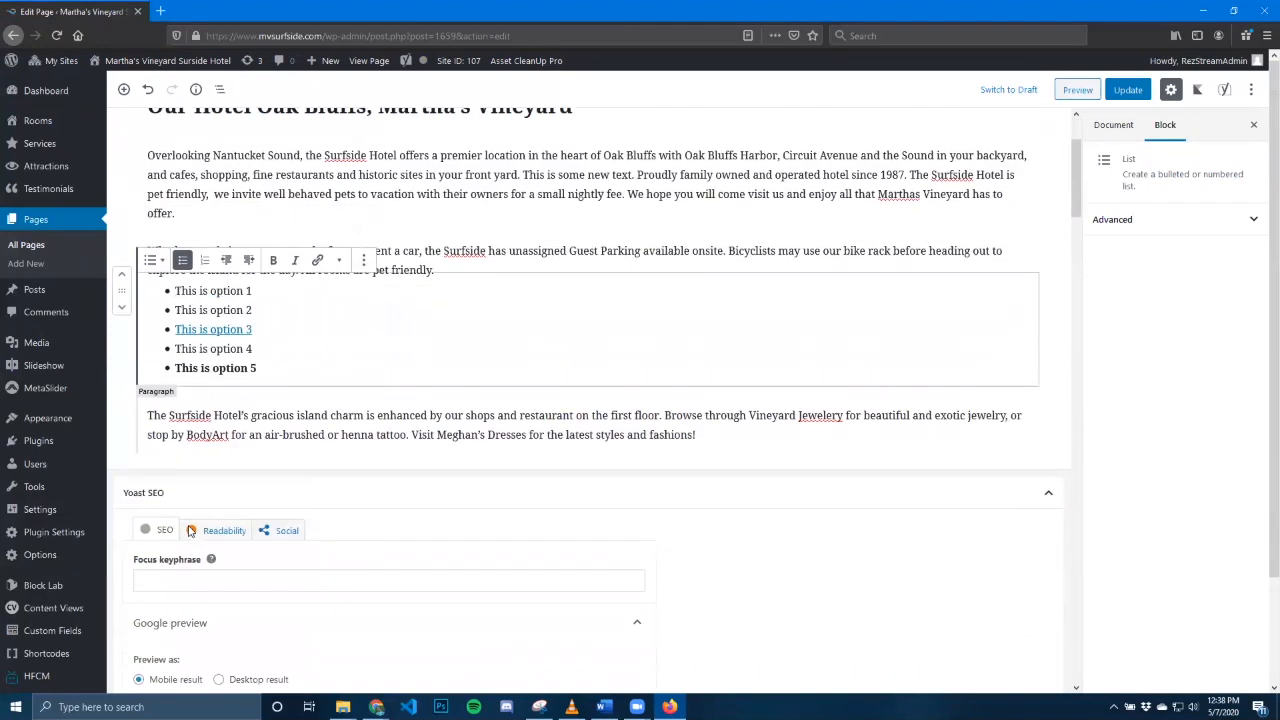
Remove the five-item bulleted list block from the About page
scroll(366, 387, "up", 2)
left_click(362, 376)
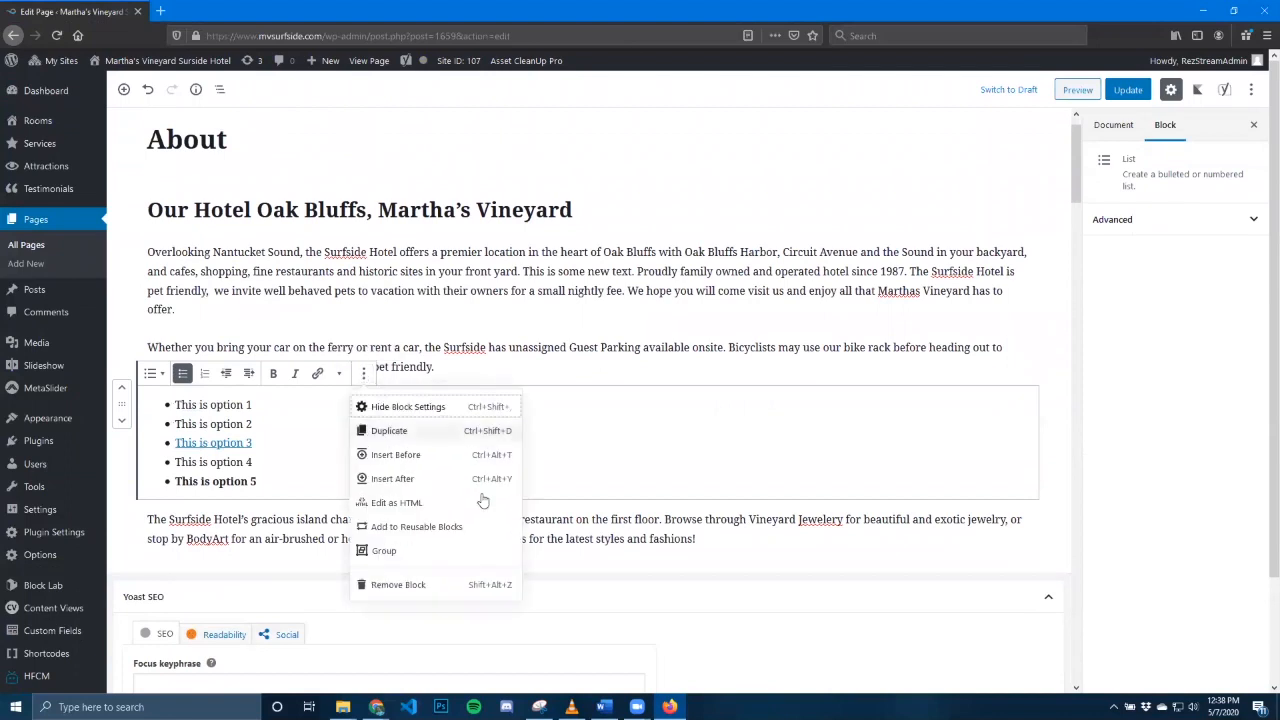
left_click(400, 583)
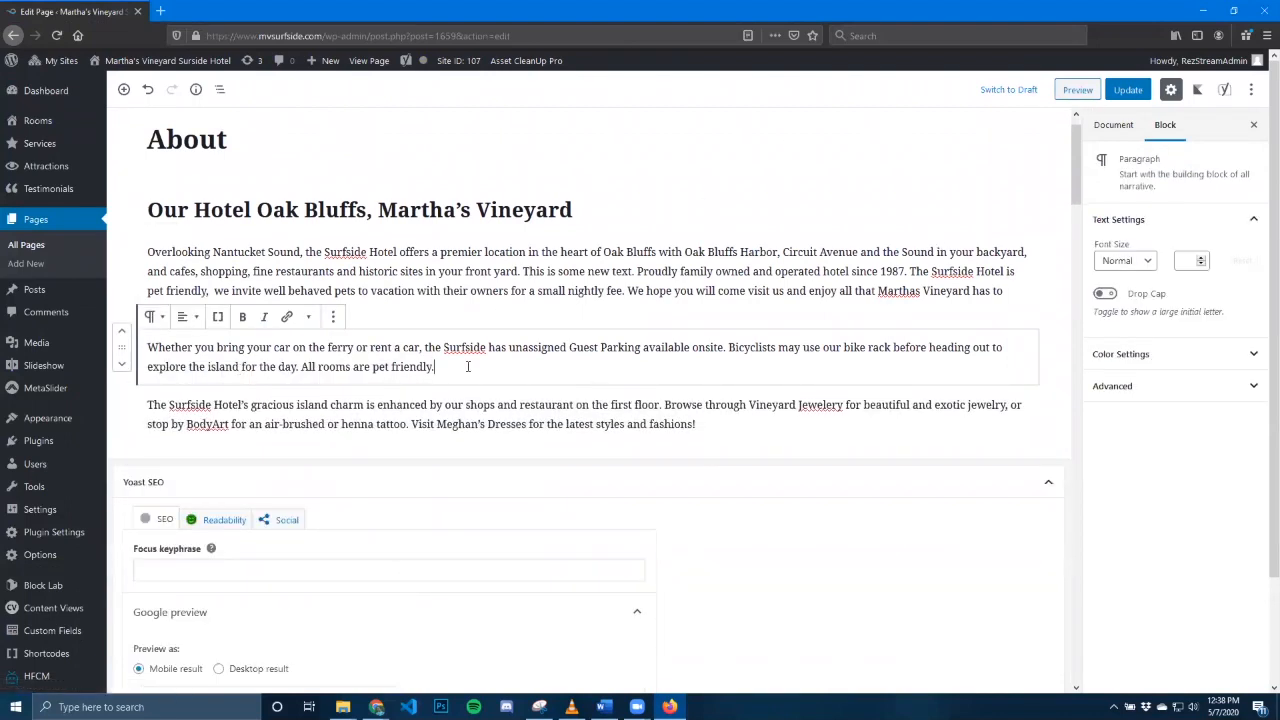
Update the About page and open its live version
left_click(1127, 92)
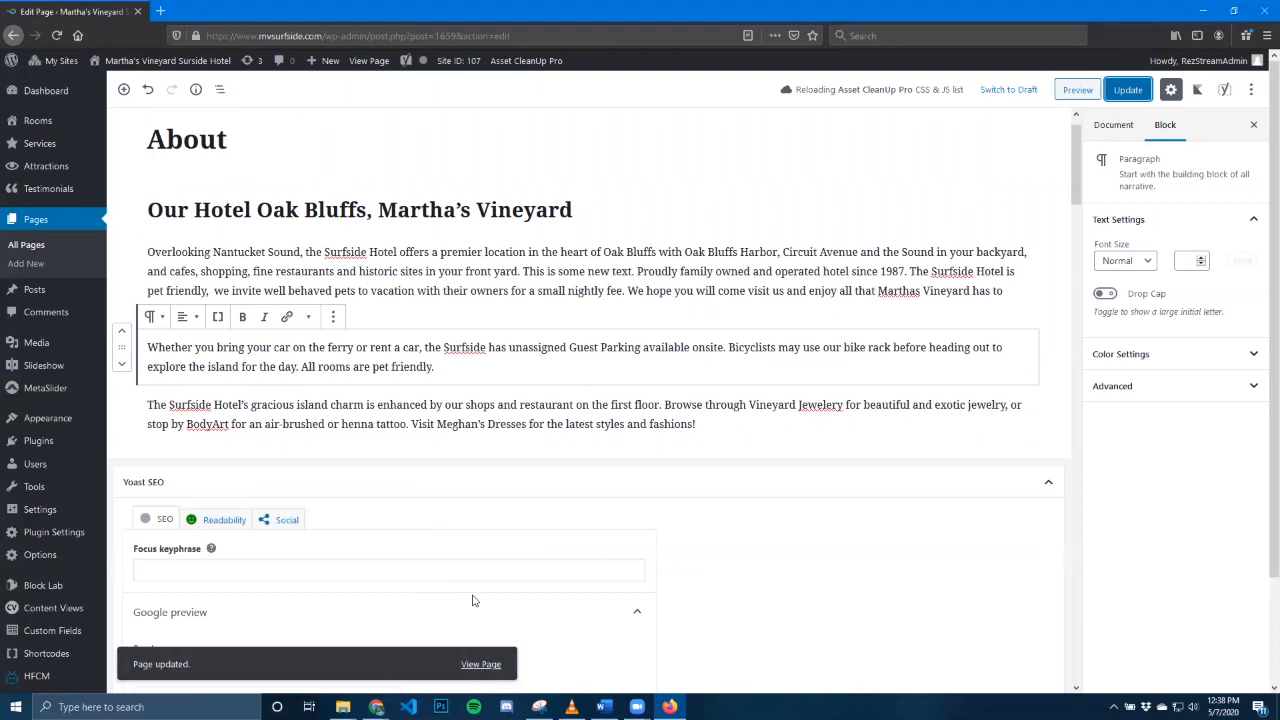
left_click(369, 60)
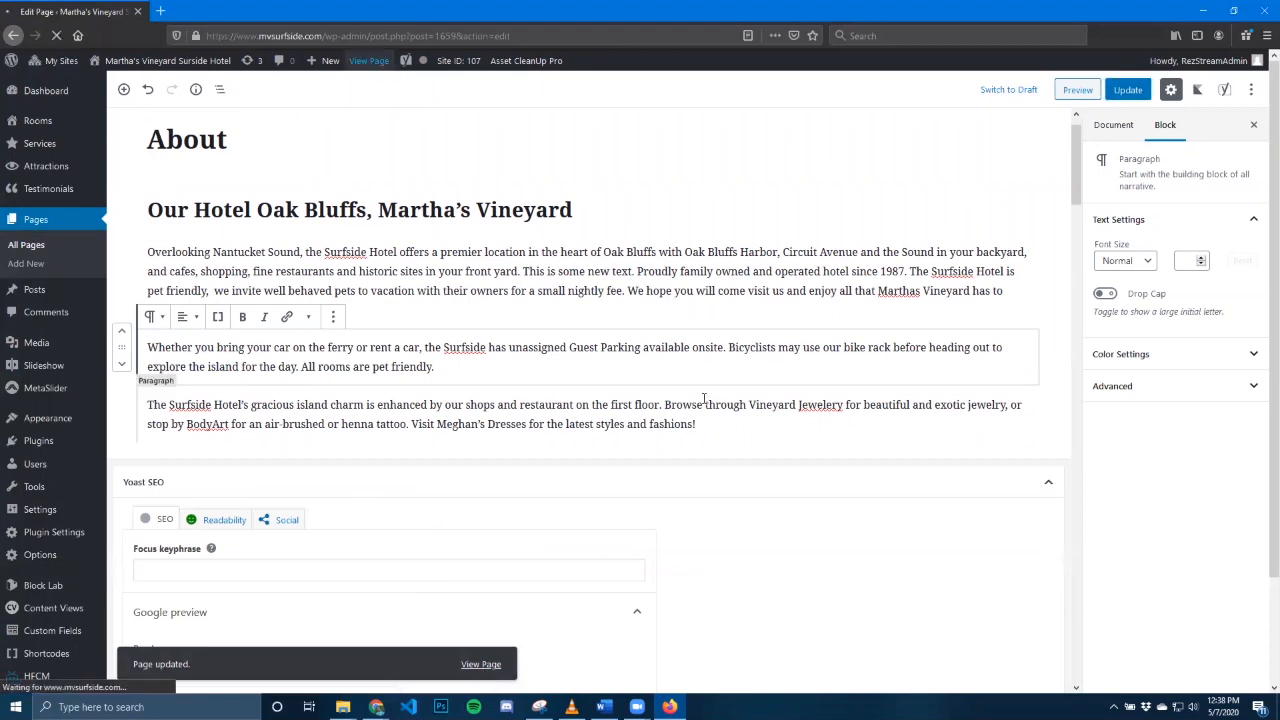